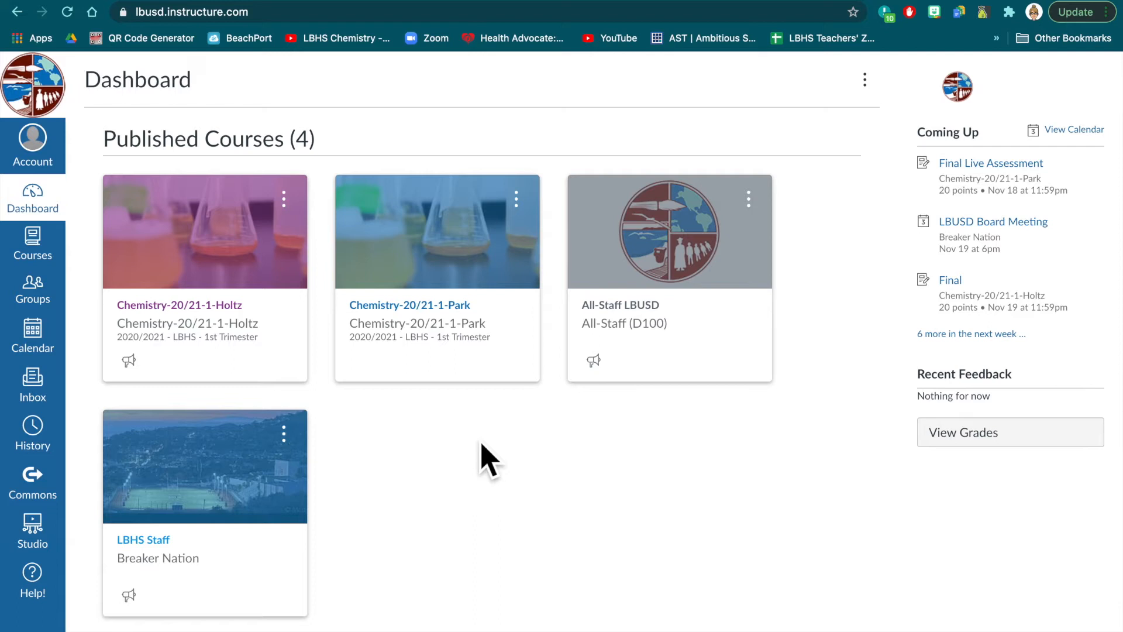
# Open the unpublished 2nd Trimester Chemistry course and start importing existing content into it
pyautogui.scroll(-10, 481, 444)
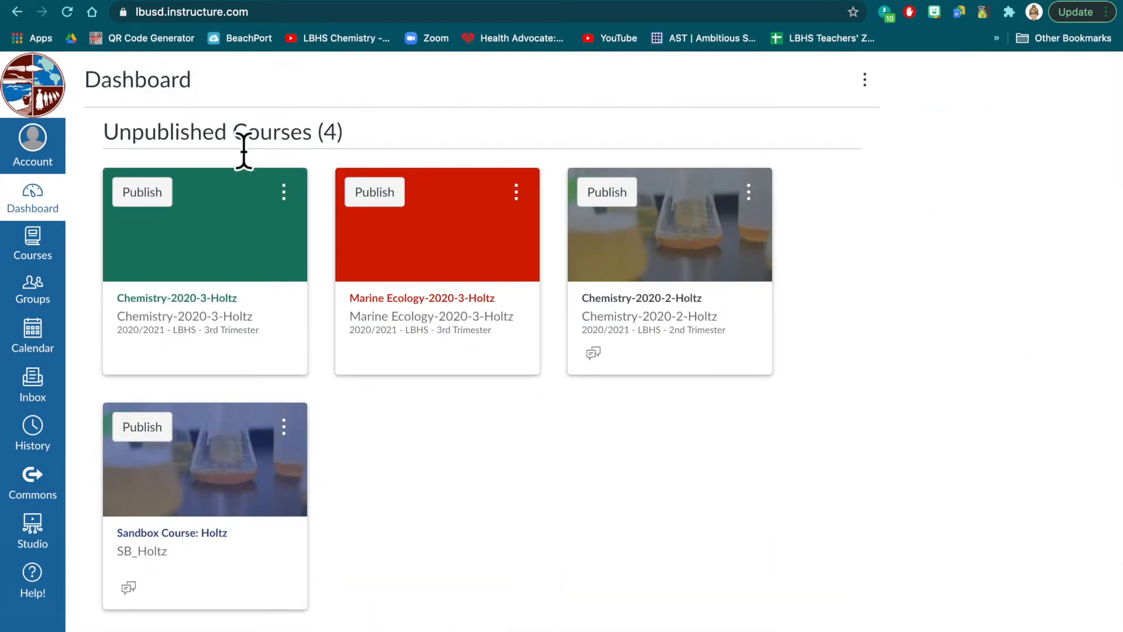
pyautogui.scroll(1, 503, 395)
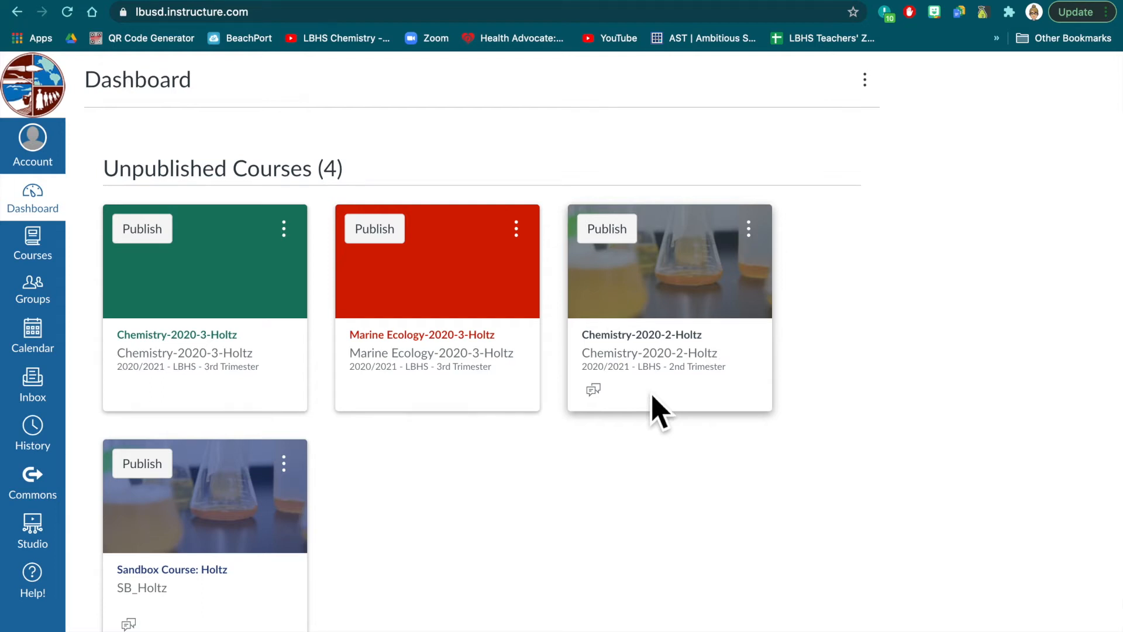
pyautogui.click(642, 355)
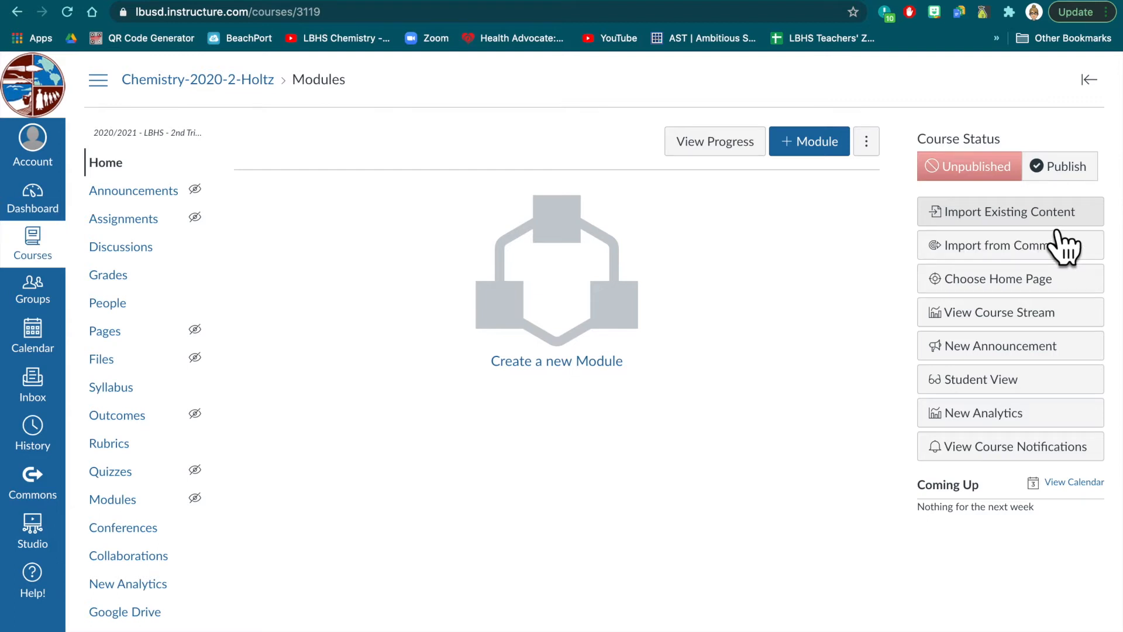
pyautogui.click(1032, 218)
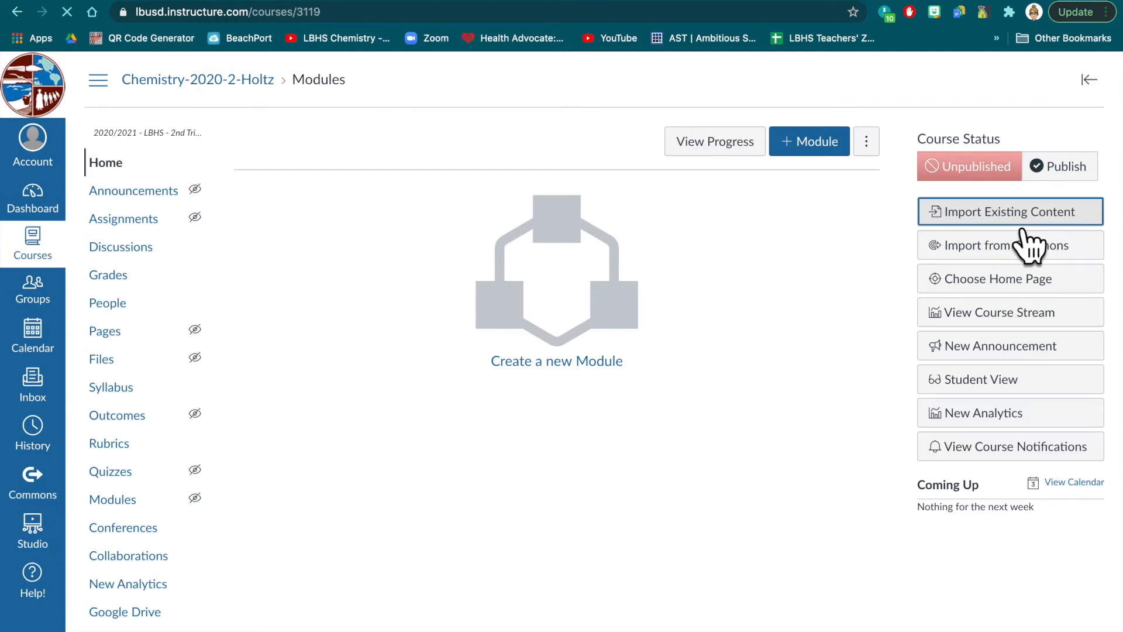
# Set the import to copy a Canvas course from the teacher's own Chemistry-20/21-1 course, with all content and adjusted events and due dates
pyautogui.click(570, 188)
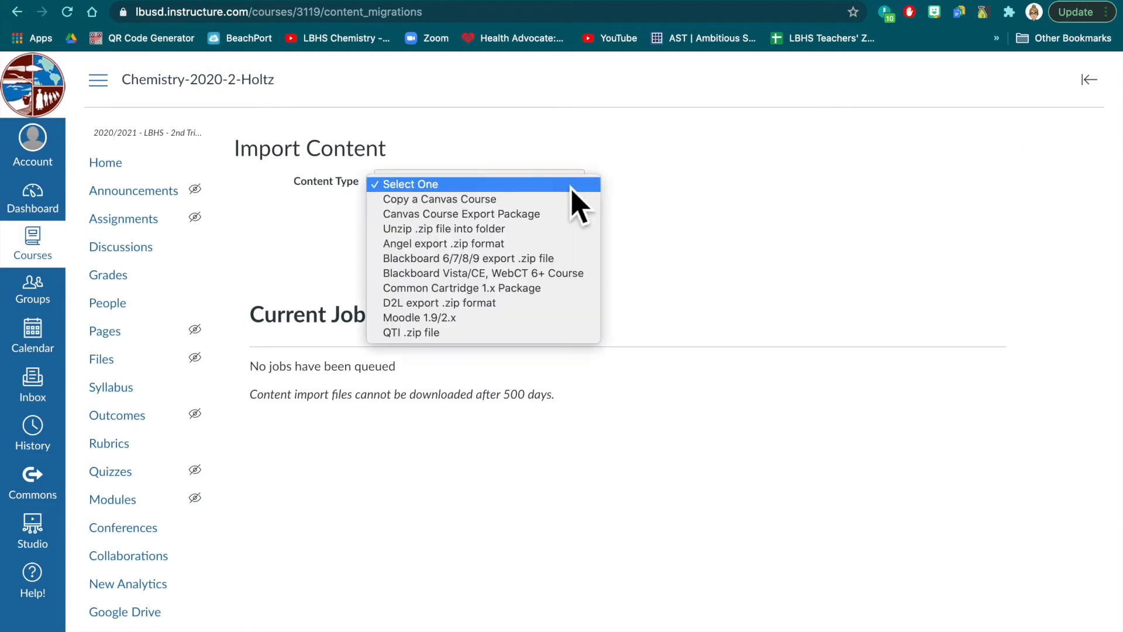
pyautogui.click(485, 213)
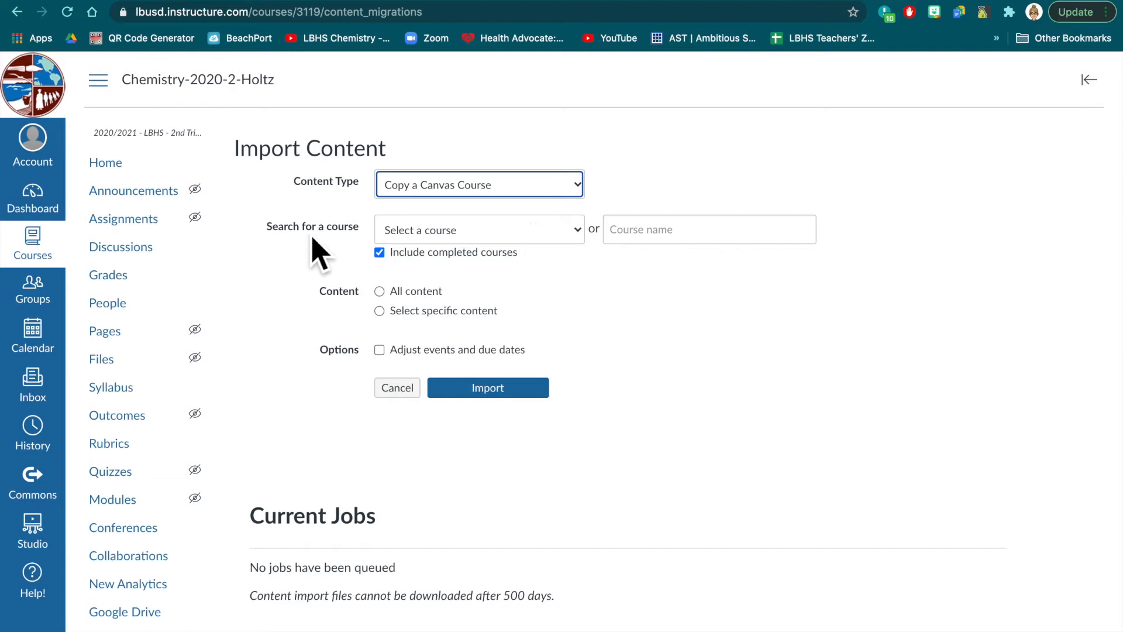
pyautogui.click(564, 237)
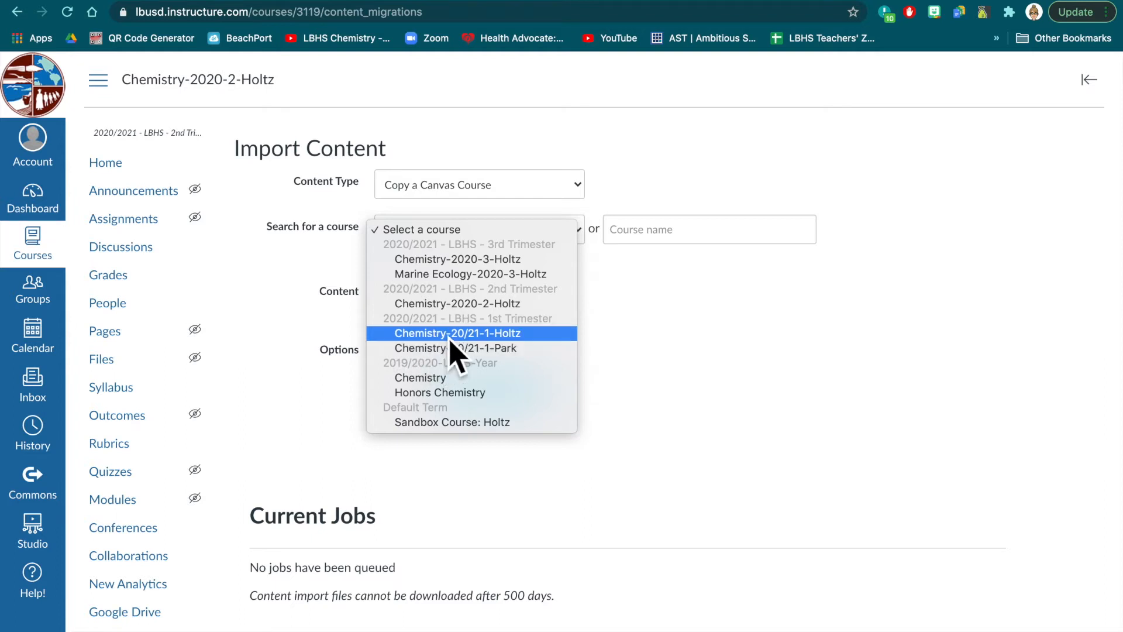
pyautogui.click(508, 339)
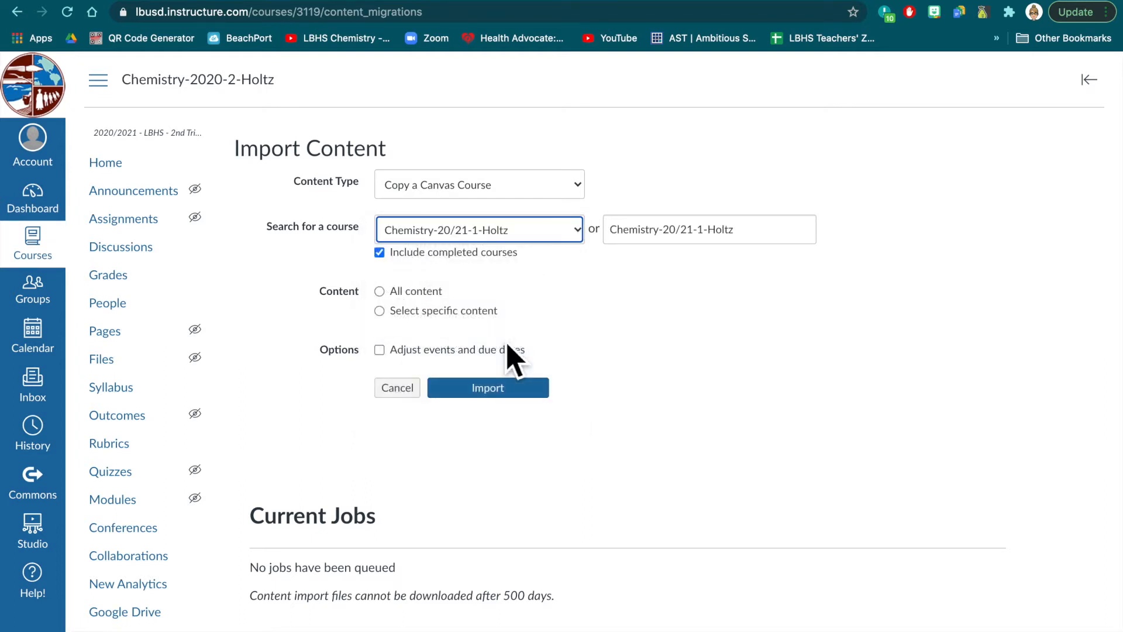
pyautogui.click(399, 305)
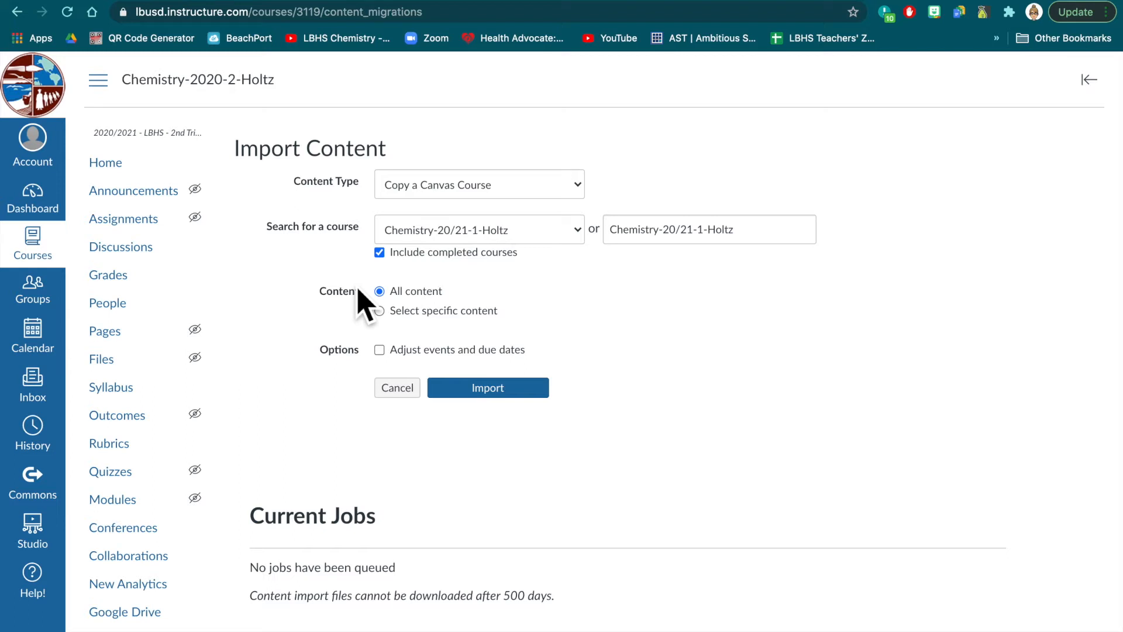
pyautogui.click(400, 354)
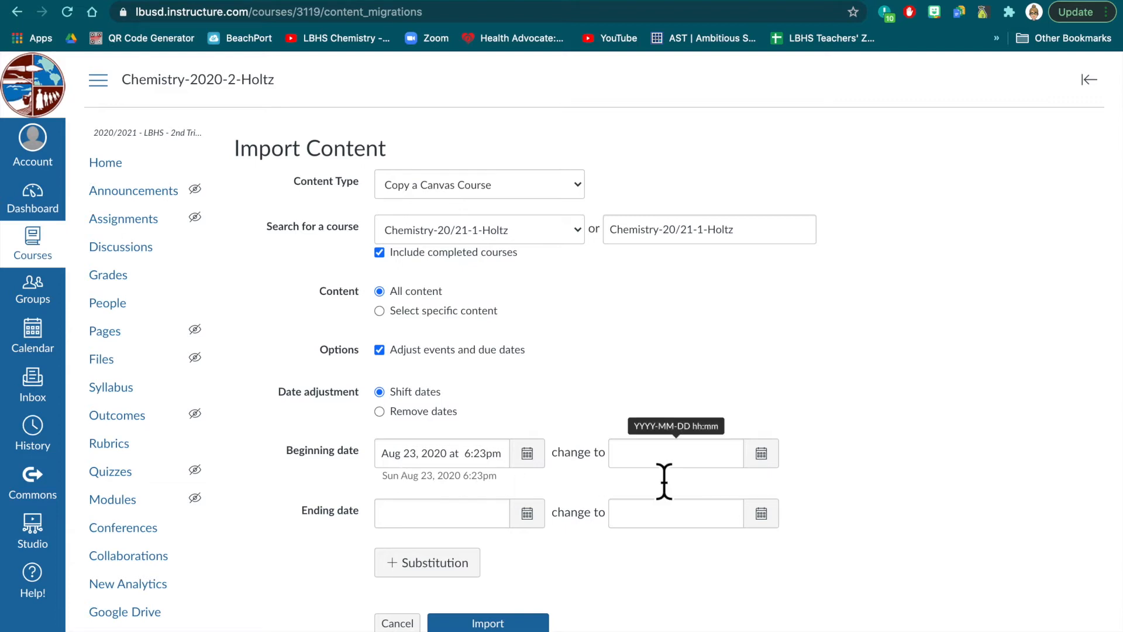
pyautogui.click(763, 464)
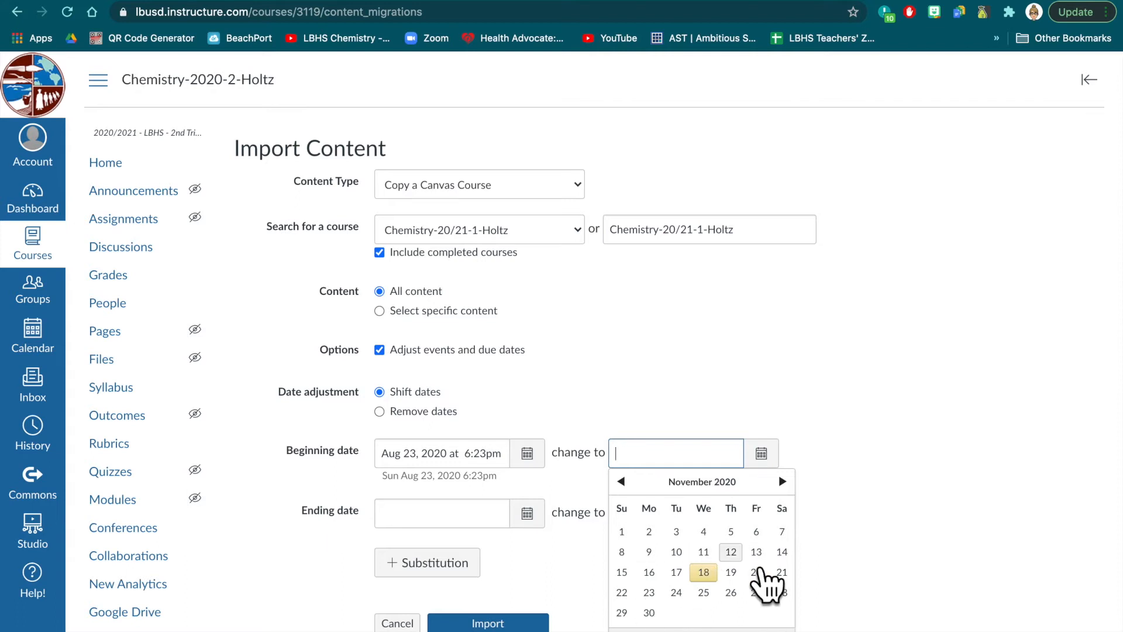
pyautogui.click(782, 482)
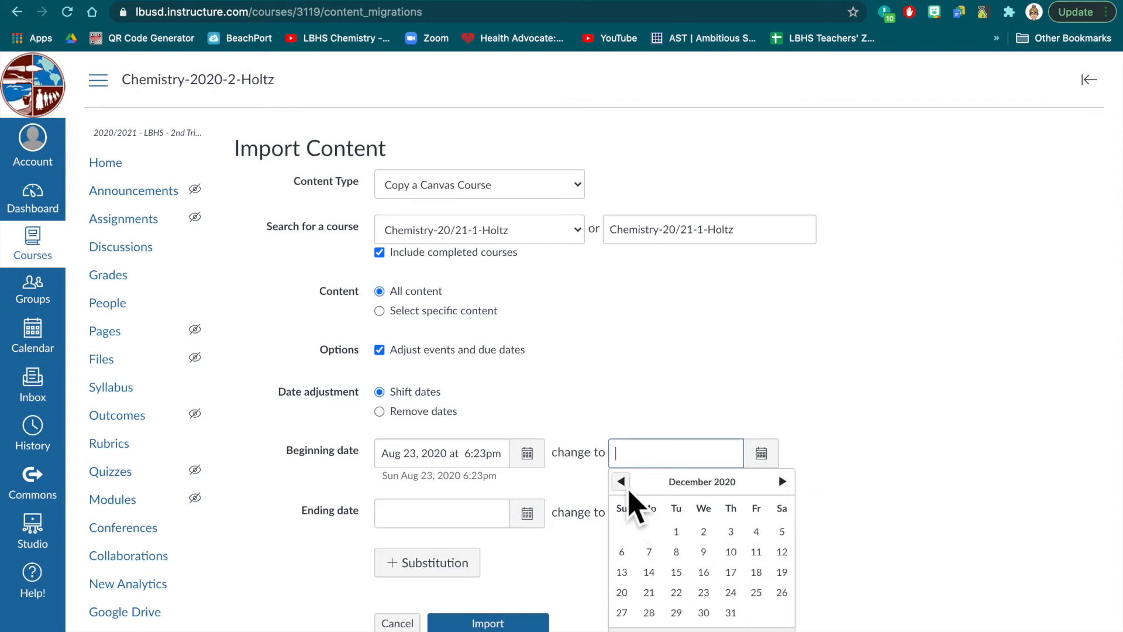
pyautogui.click(621, 482)
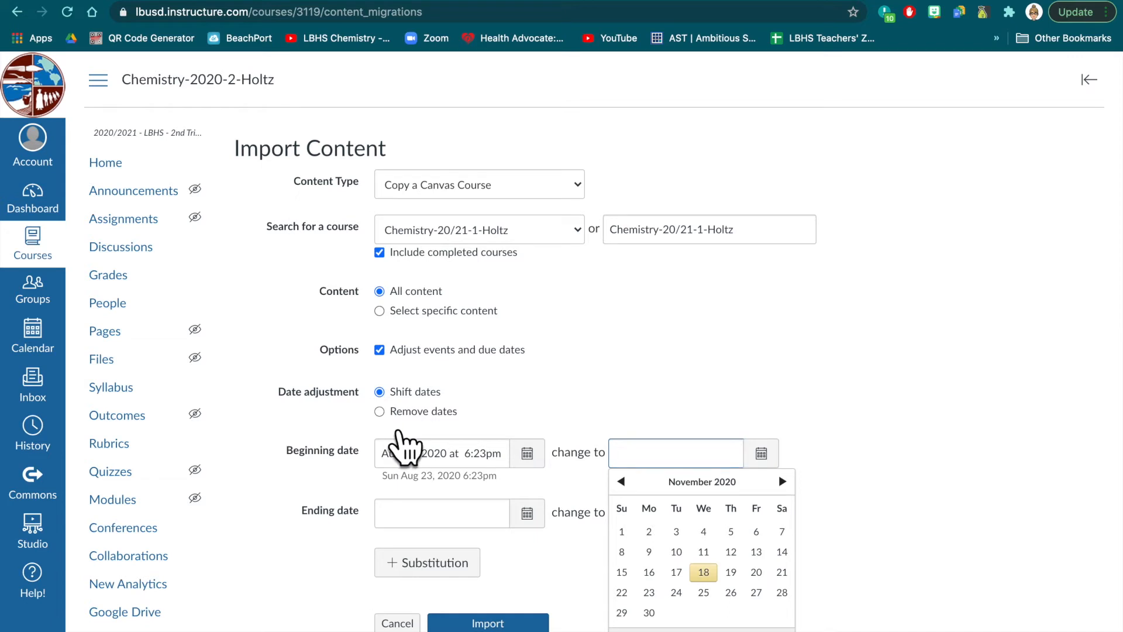
# Choose to remove dates as the date adjustment and run the import
pyautogui.click(399, 413)
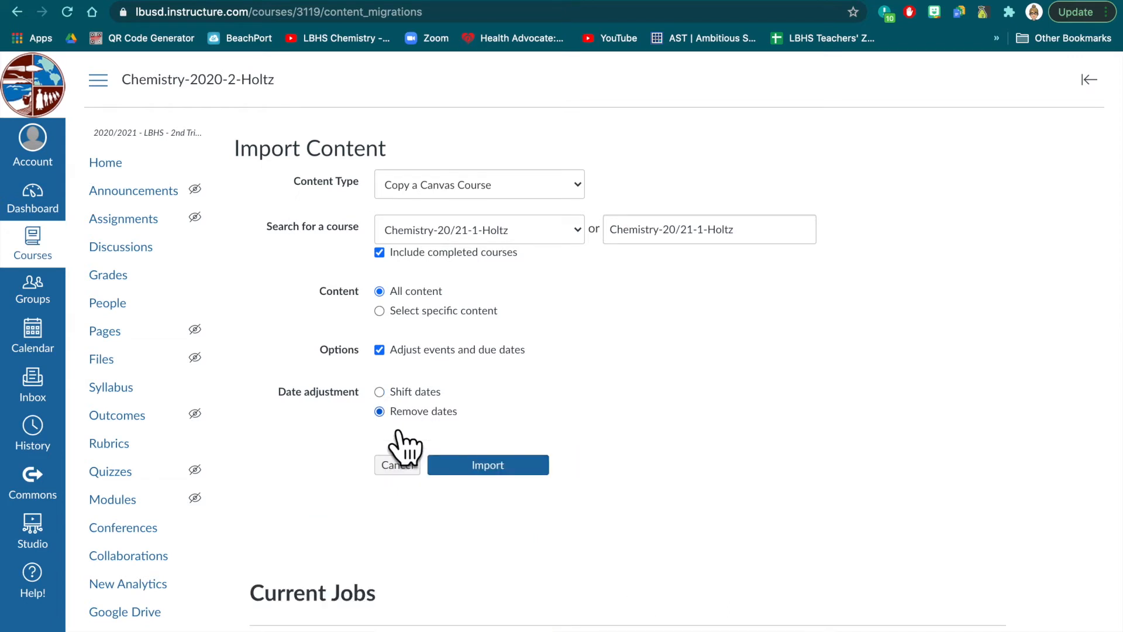
pyautogui.click(507, 469)
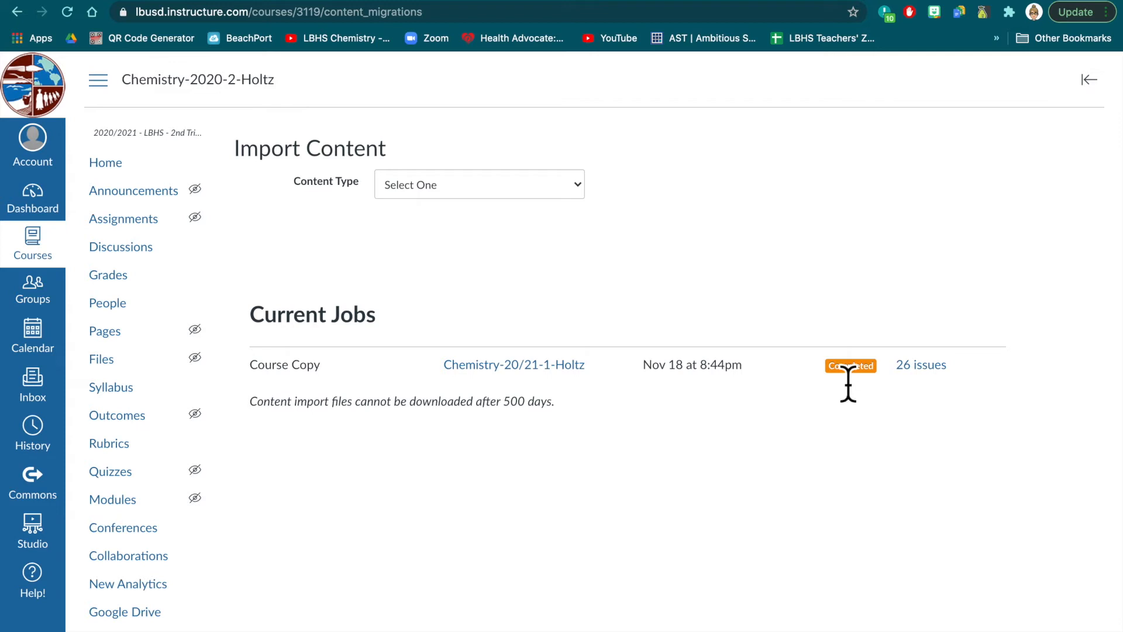
# Review the list of issues reported for the course copy job
pyautogui.click(936, 380)
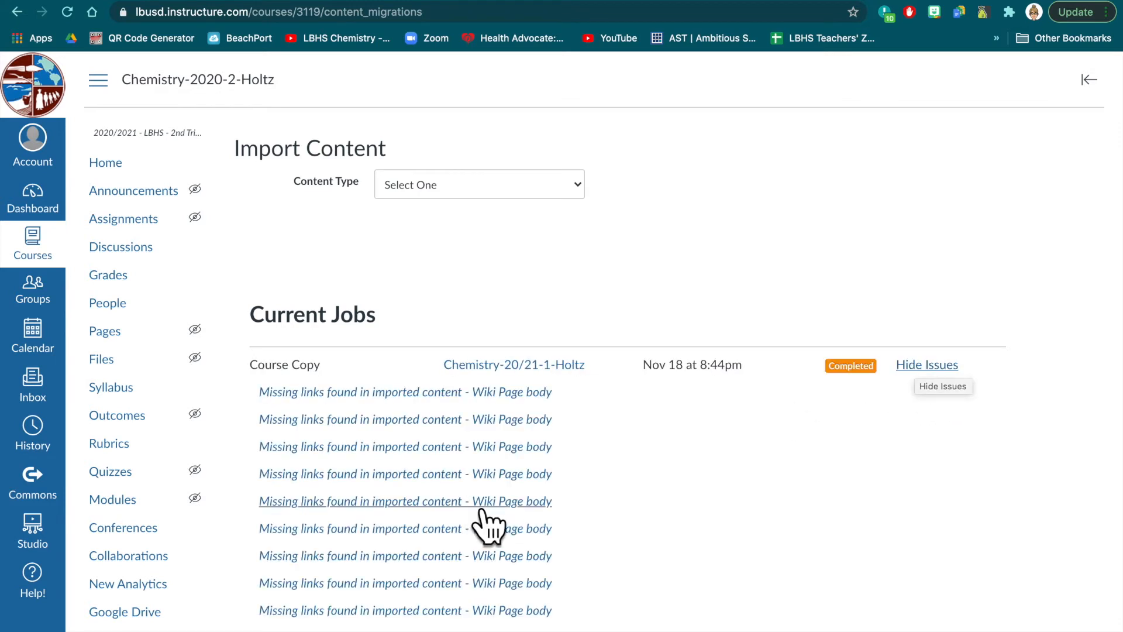
pyautogui.scroll(-3, 486, 524)
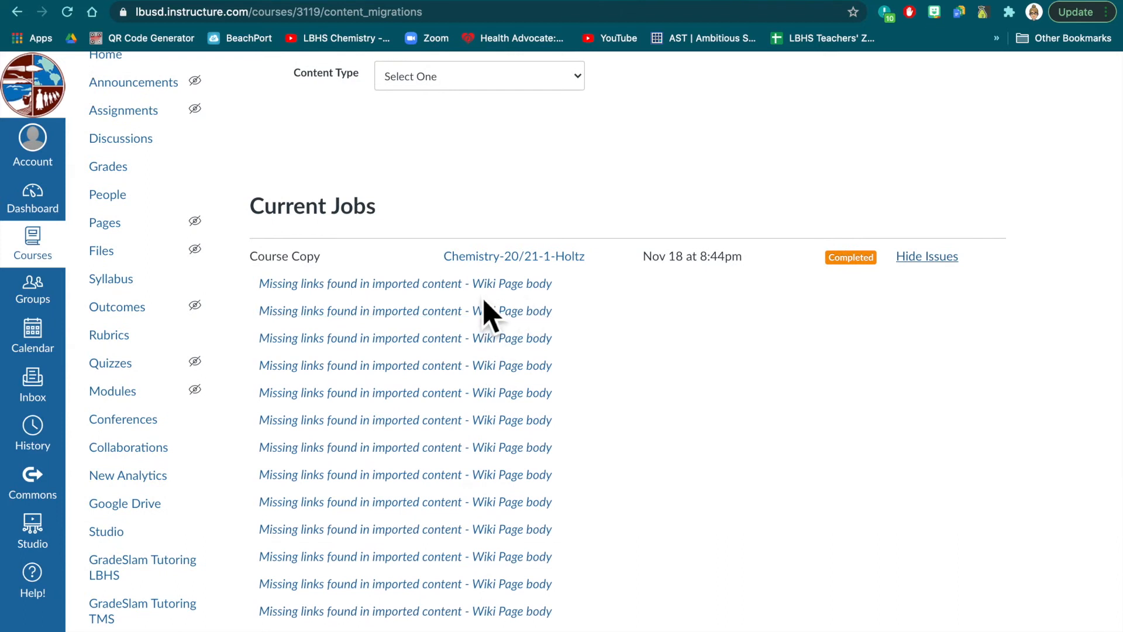
pyautogui.scroll(-8, 429, 556)
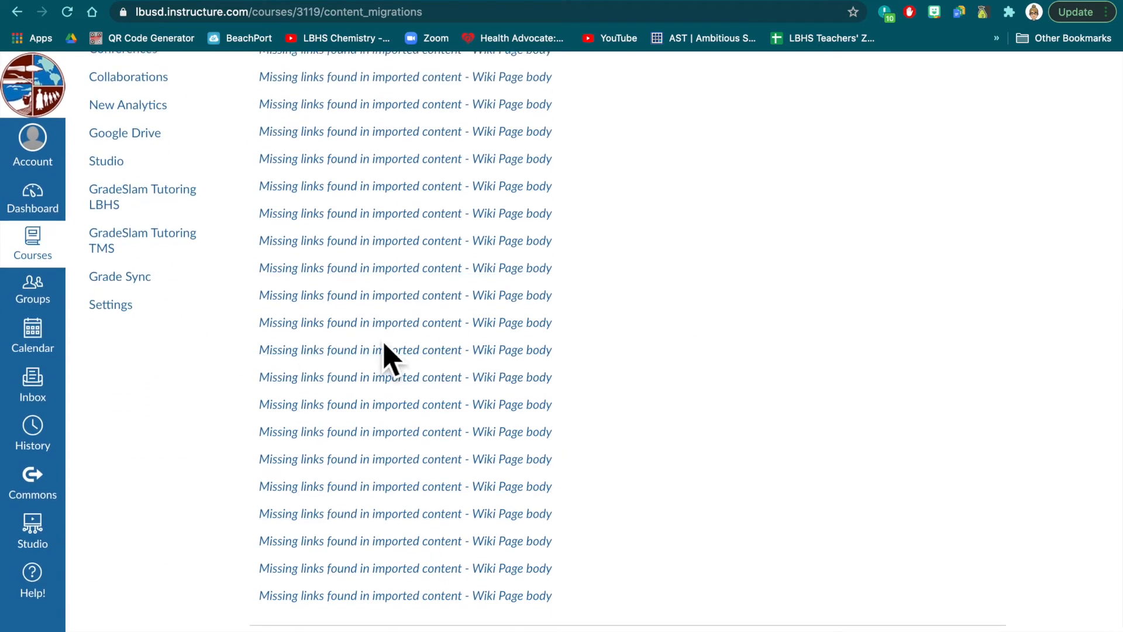
pyautogui.scroll(10, 387, 356)
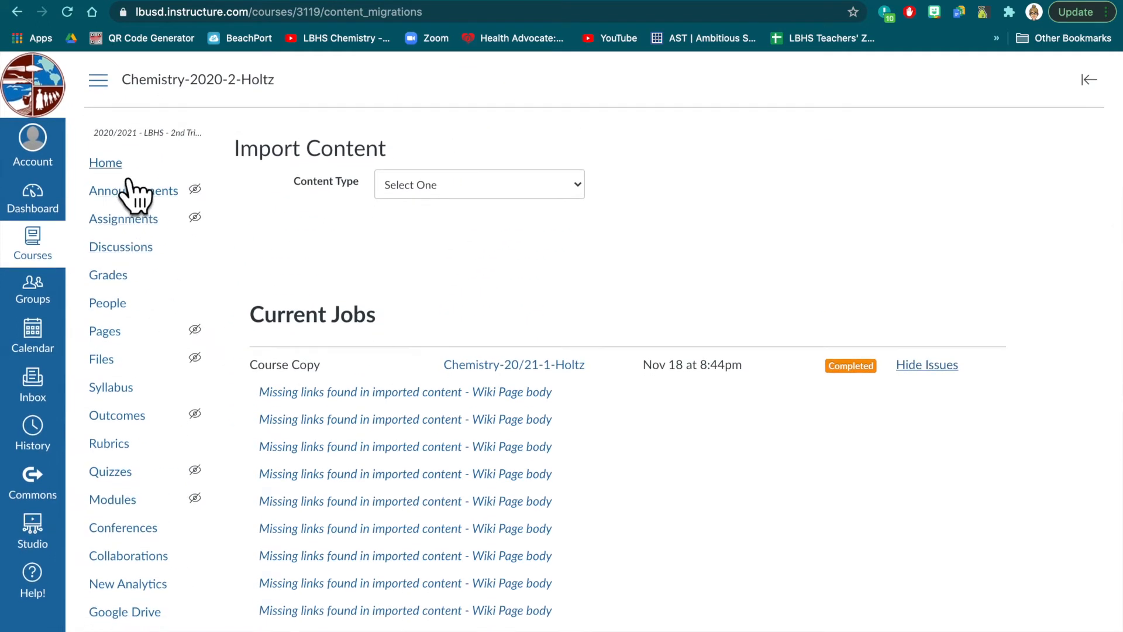
# Check the imported course home page and look through its modules from Final down to Week 1
pyautogui.click(128, 177)
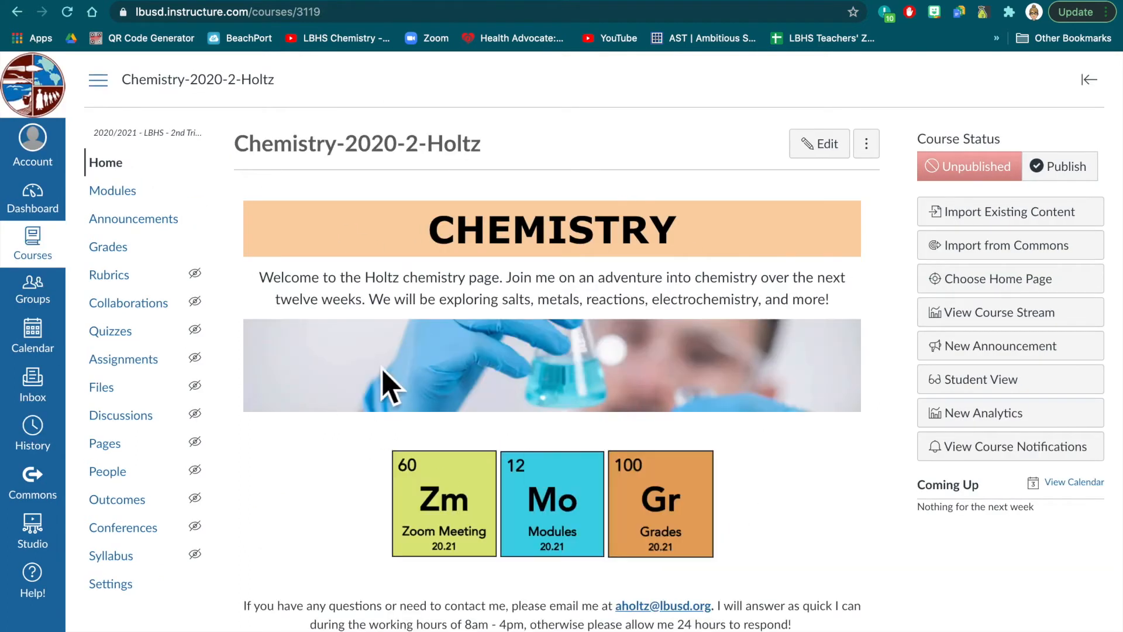
pyautogui.click(132, 200)
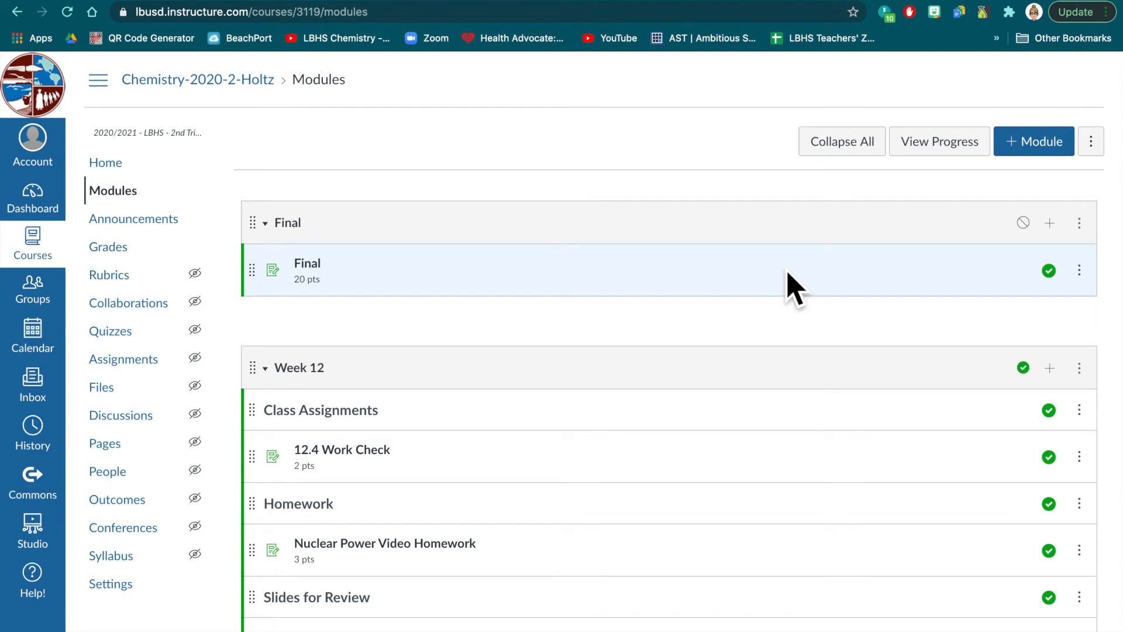
pyautogui.scroll(-15, 752, 346)
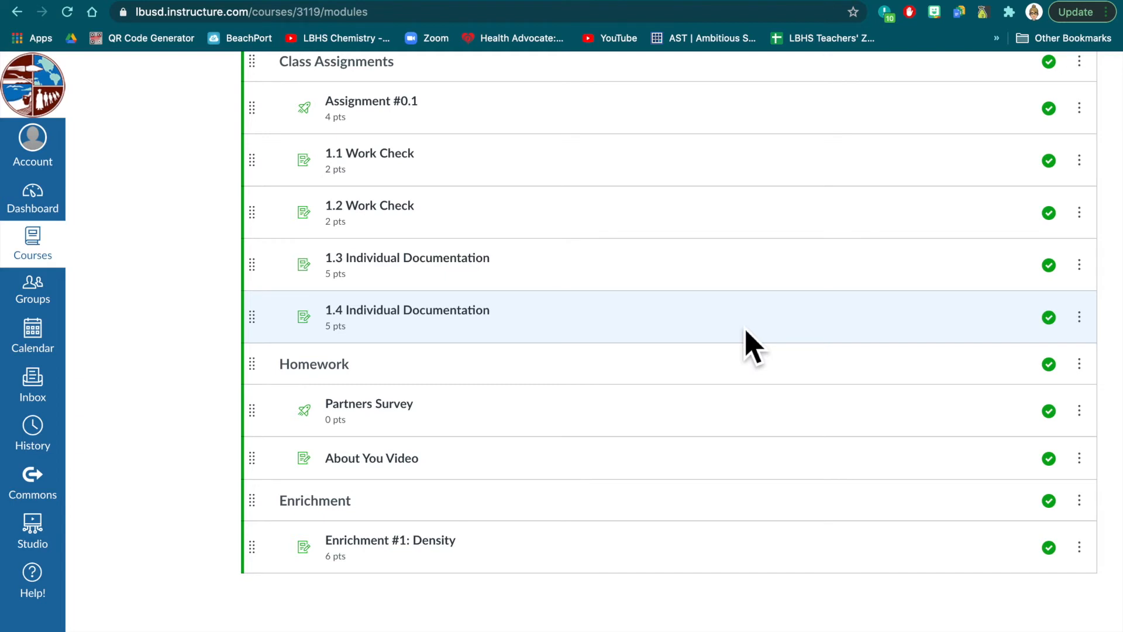
pyautogui.scroll(2, 746, 344)
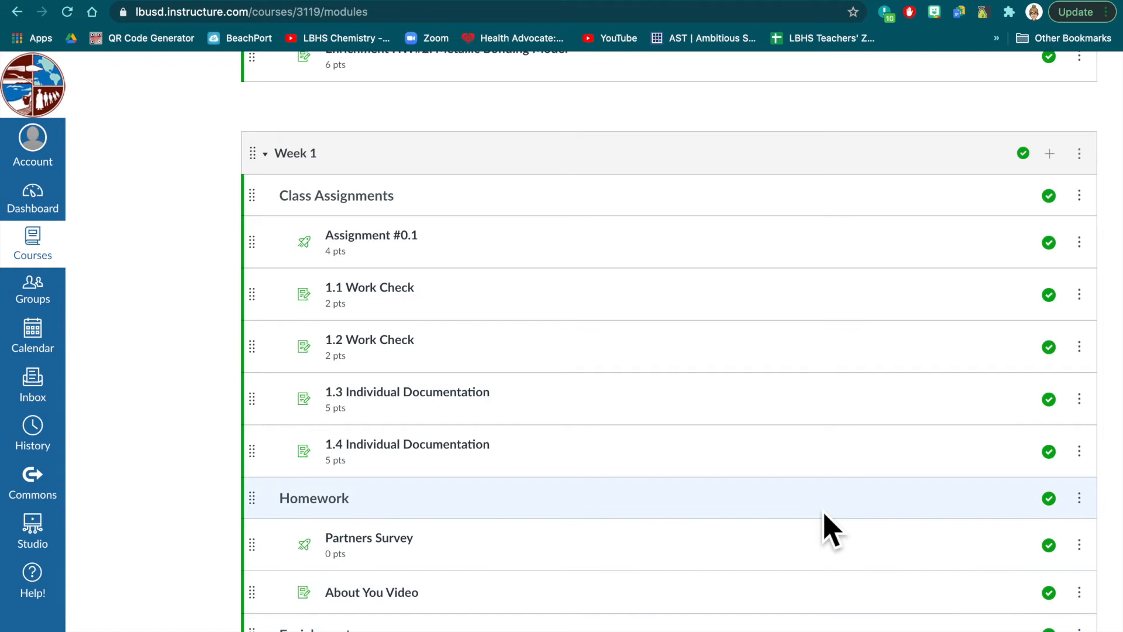
pyautogui.scroll(-3, 831, 529)
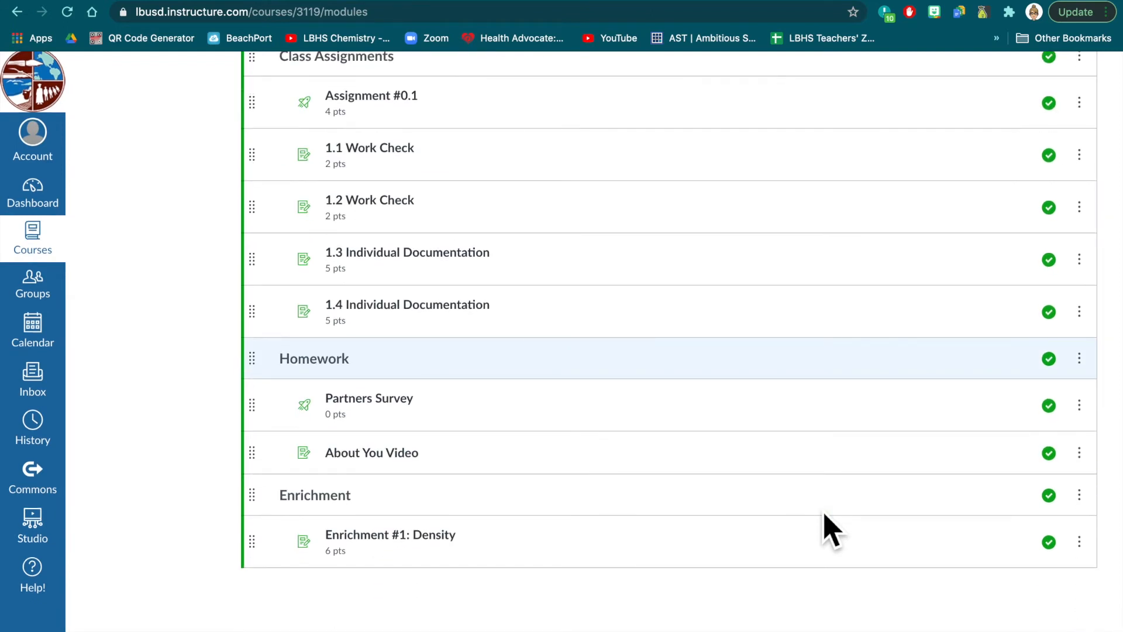
pyautogui.scroll(20, 831, 530)
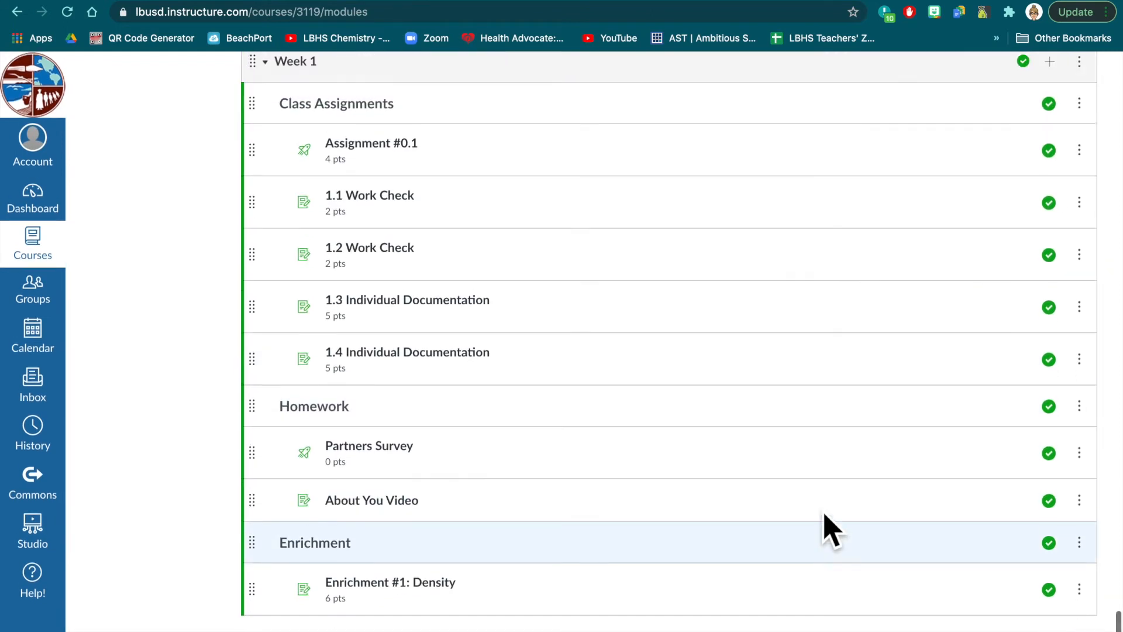
pyautogui.scroll(20, 831, 530)
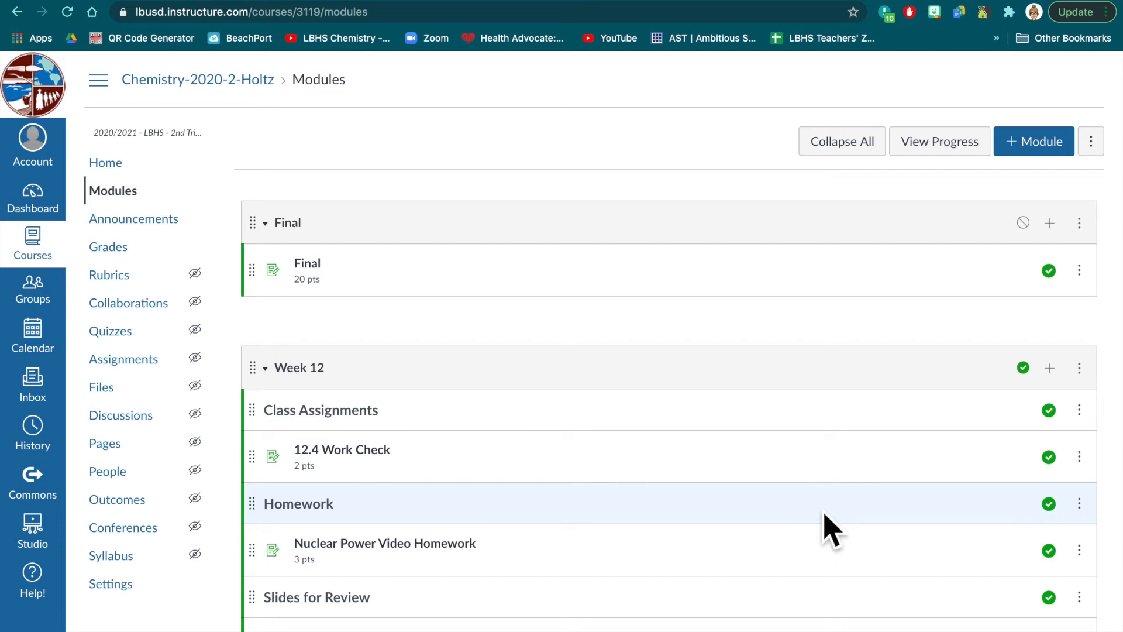
# Unpublish the items in the Week 1 module one by one, working up from Enrichment through Homework to Class Assignments
pyautogui.scroll(-20, 831, 530)
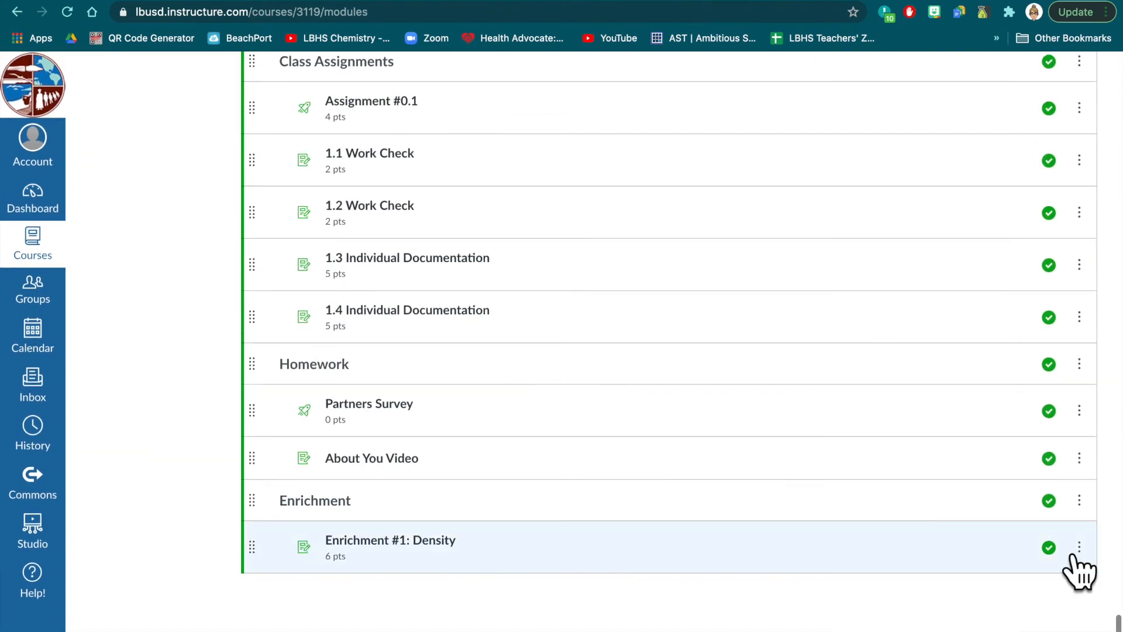
pyautogui.click(1049, 500)
pyautogui.click(1049, 458)
pyautogui.click(1049, 411)
pyautogui.click(1049, 364)
pyautogui.click(1049, 265)
pyautogui.click(1049, 213)
pyautogui.scroll(2, 1053, 273)
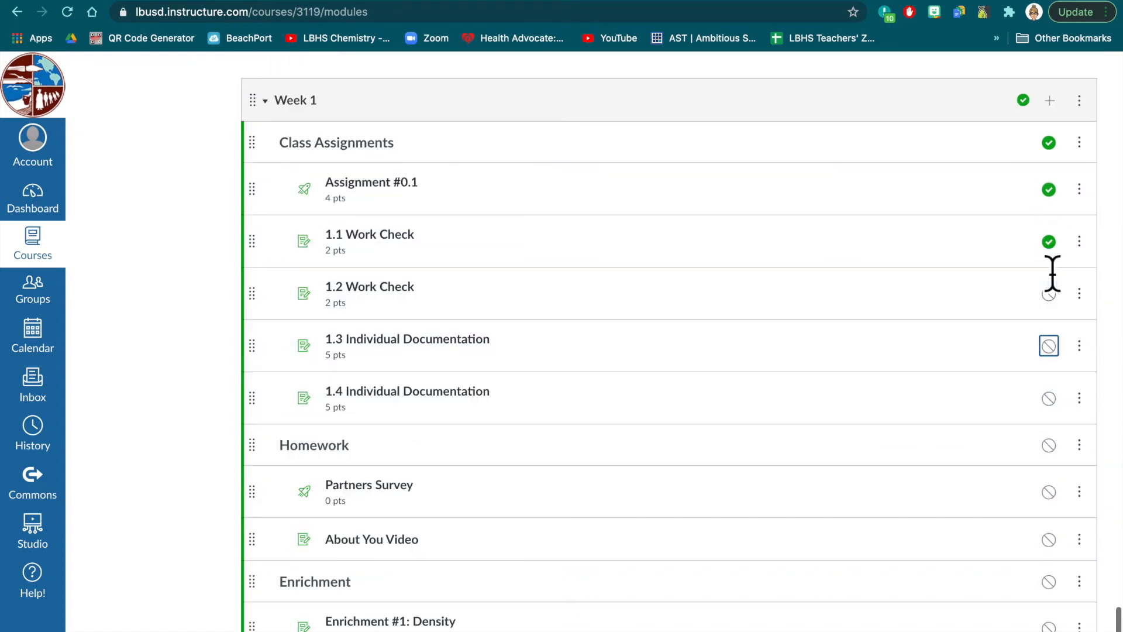
pyautogui.scroll(1, 1054, 274)
pyautogui.click(1049, 259)
pyautogui.click(1049, 160)
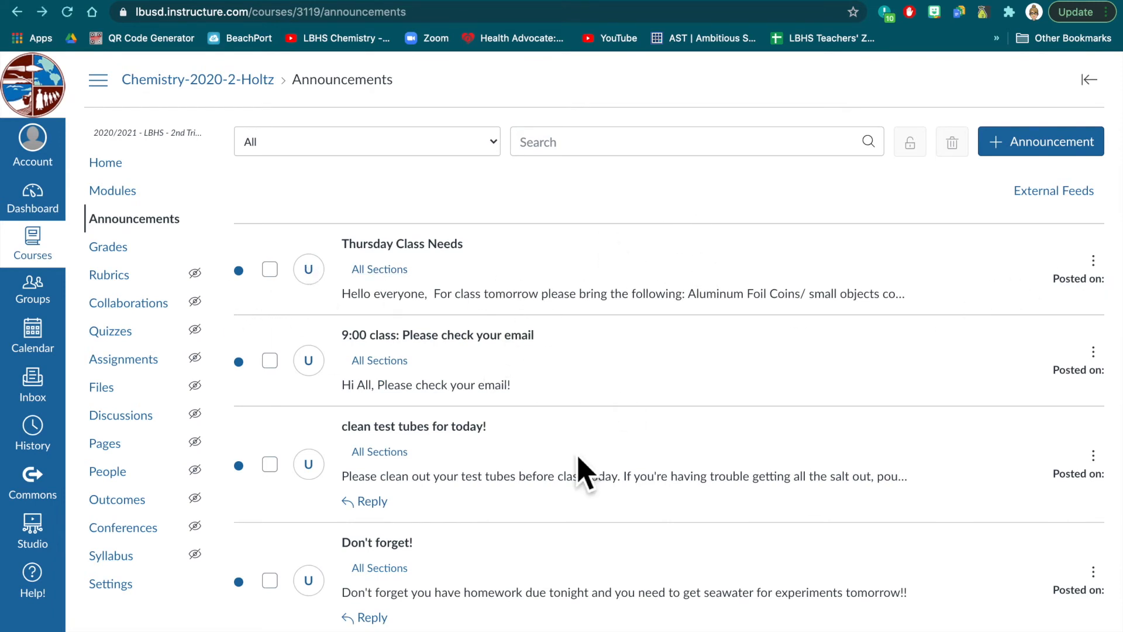
# Delete the MONDAY CLASS announcement from the course's announcements
pyautogui.scroll(-8, 723, 532)
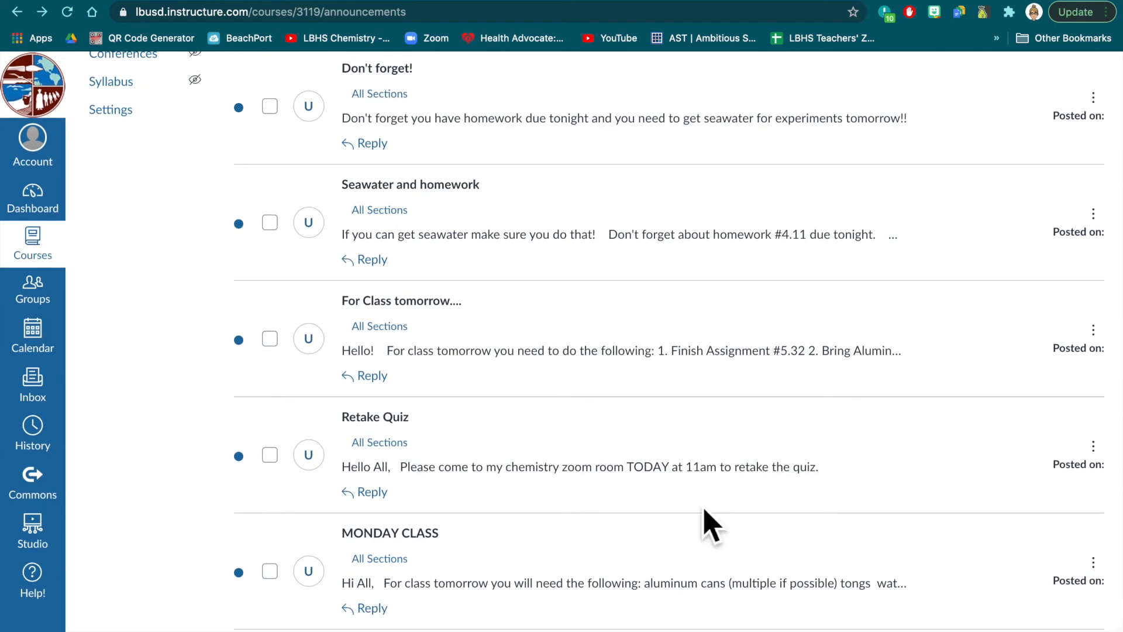
pyautogui.click(1094, 562)
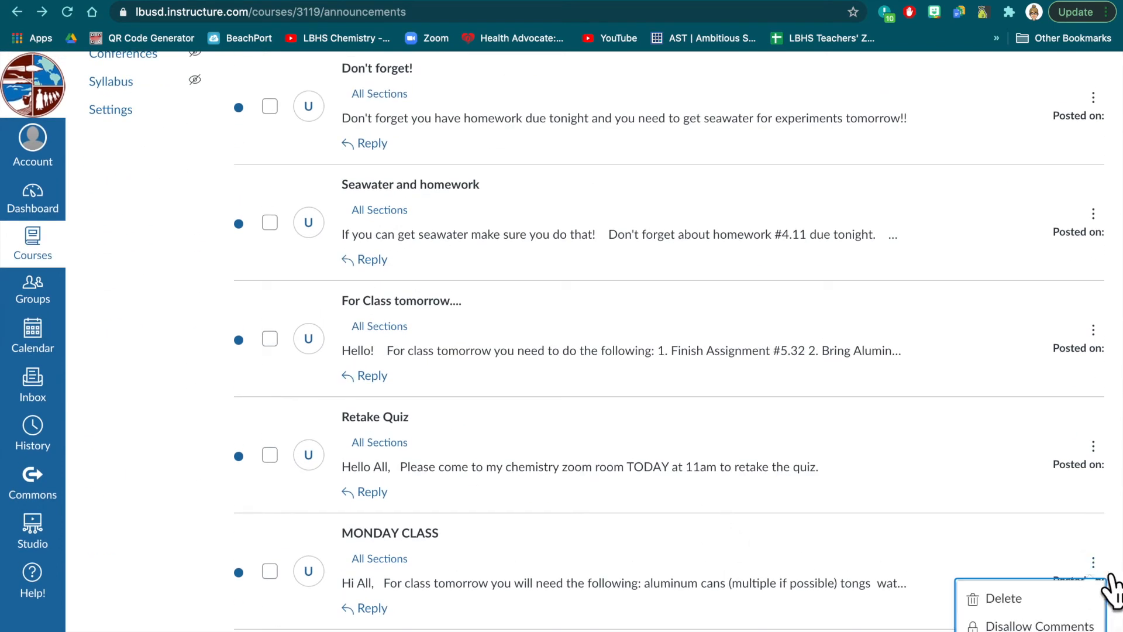
pyautogui.click(1004, 598)
pyautogui.click(710, 416)
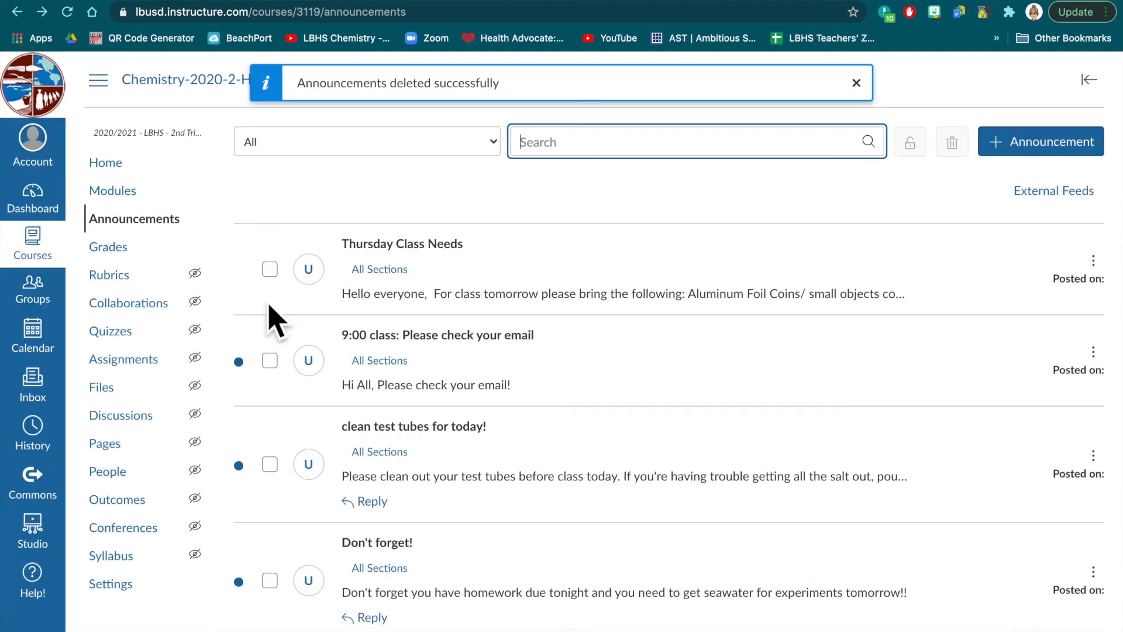
# Select all remaining announcements, from Thursday Class Needs down, and delete them together
pyautogui.click(270, 269)
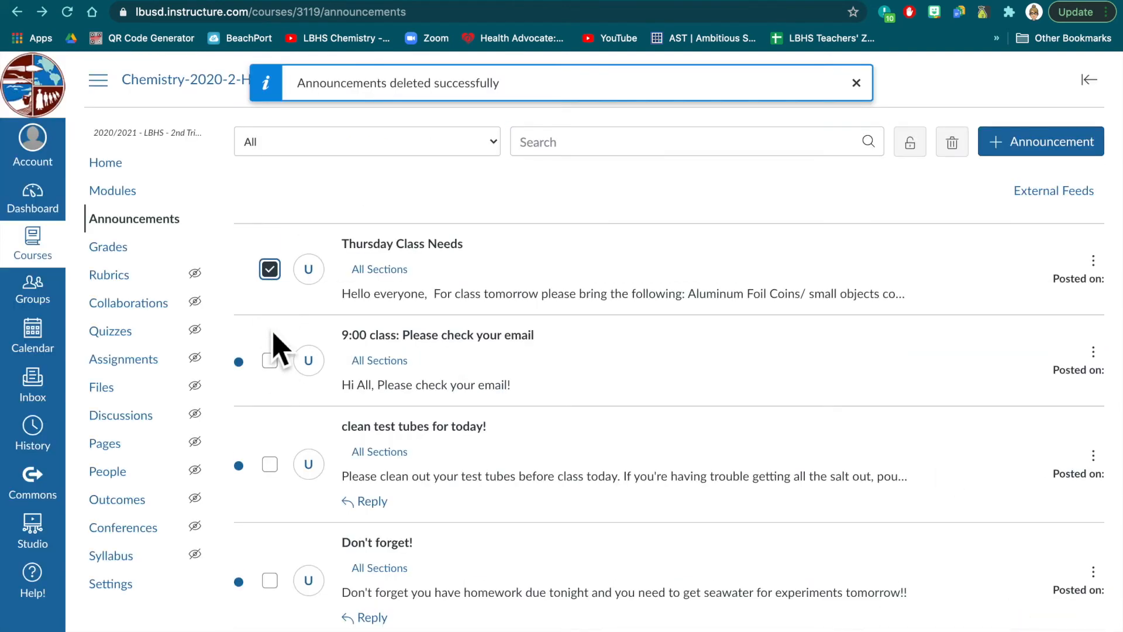
pyautogui.click(270, 360)
pyautogui.click(270, 464)
pyautogui.click(270, 580)
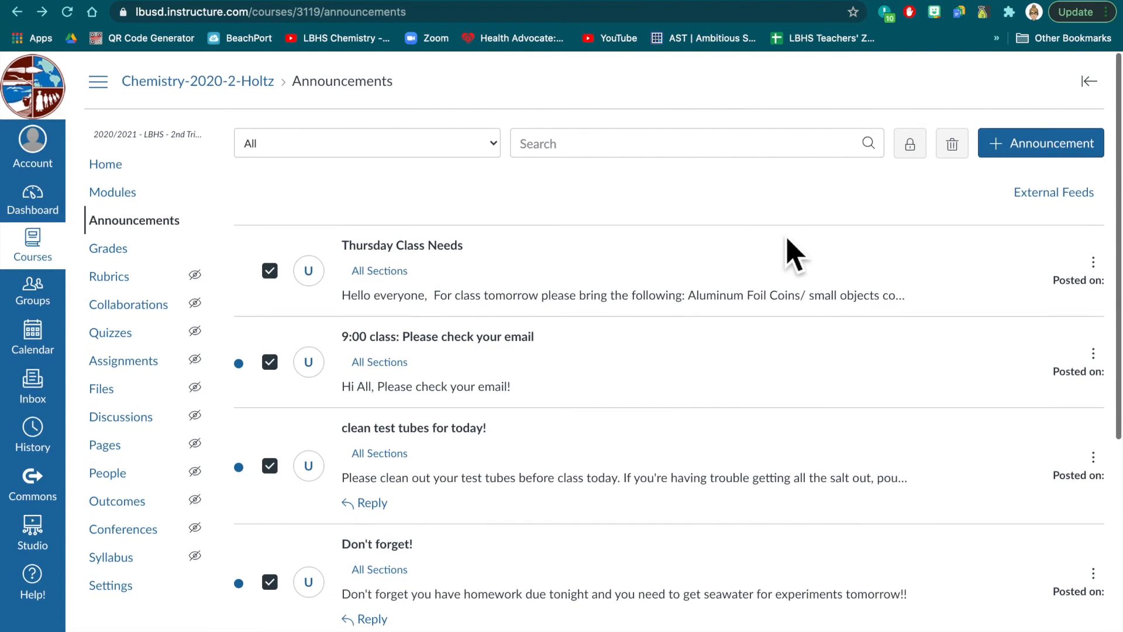
pyautogui.click(952, 144)
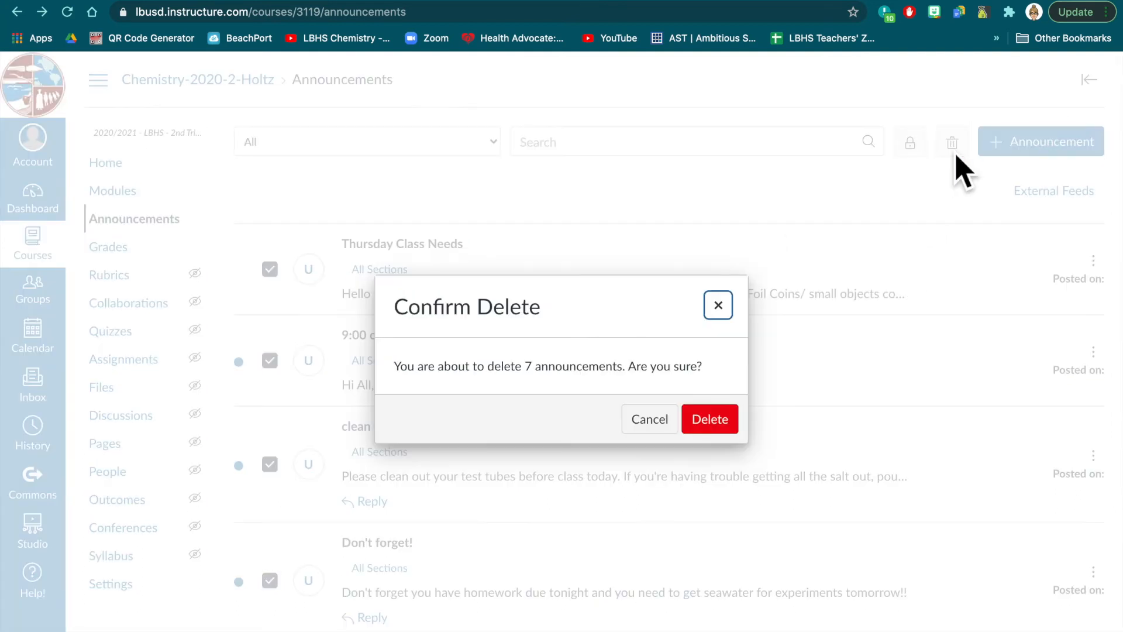
pyautogui.click(735, 437)
# Look across the imported assignment columns in the course gradebook and move the Total column to the front
pyautogui.click(128, 256)
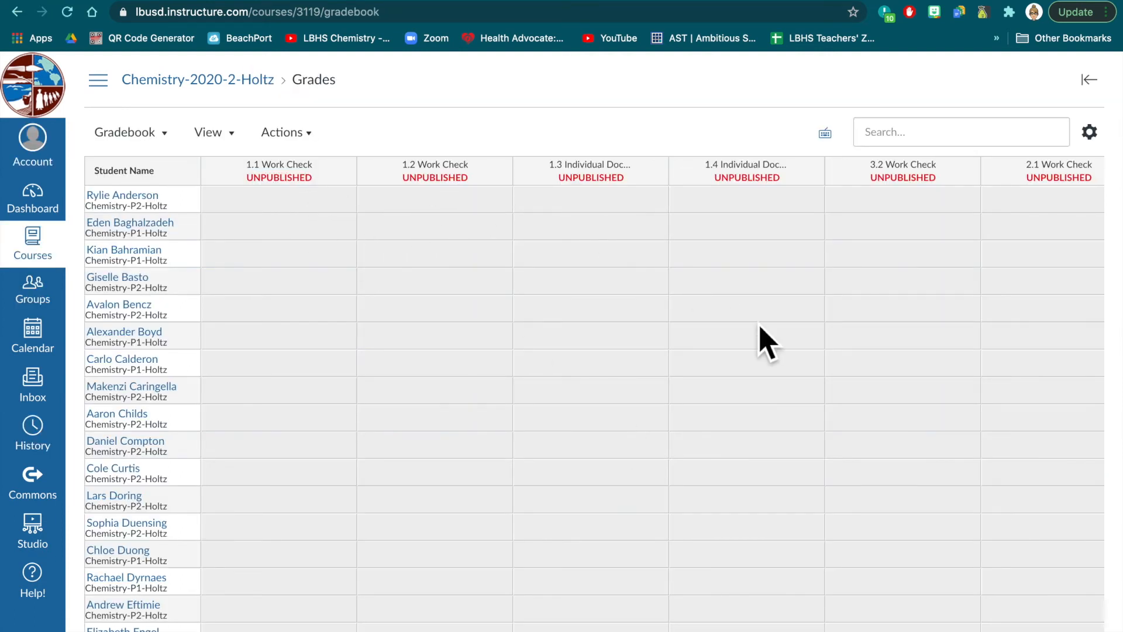
pyautogui.hscroll(10, 759, 338)
pyautogui.hscroll(15, 766, 342)
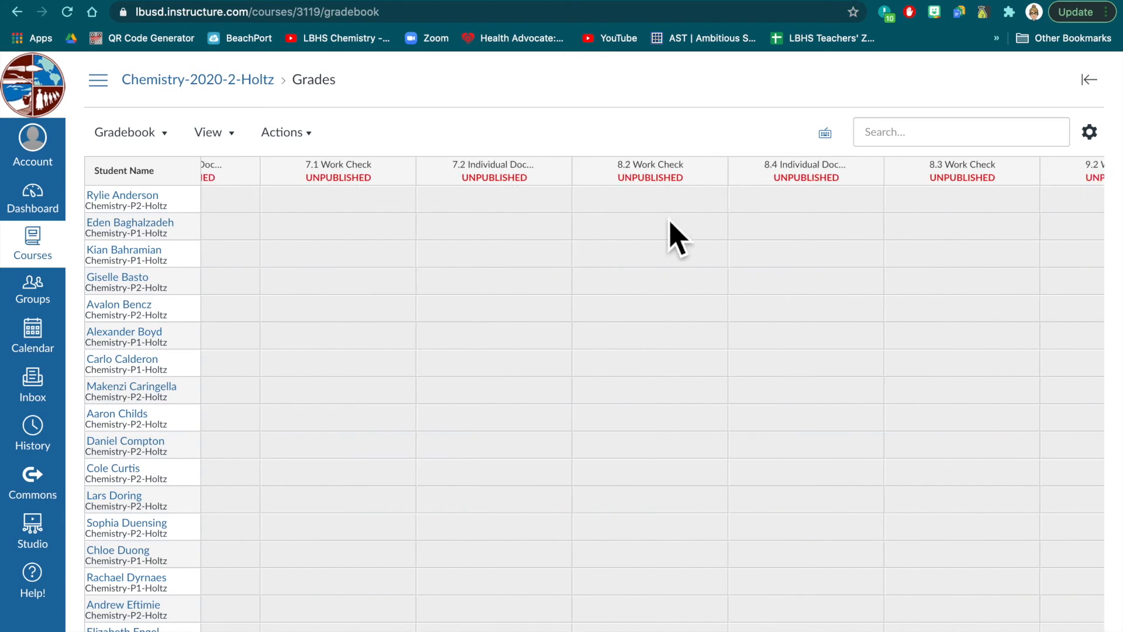
pyautogui.hscroll(15, 743, 233)
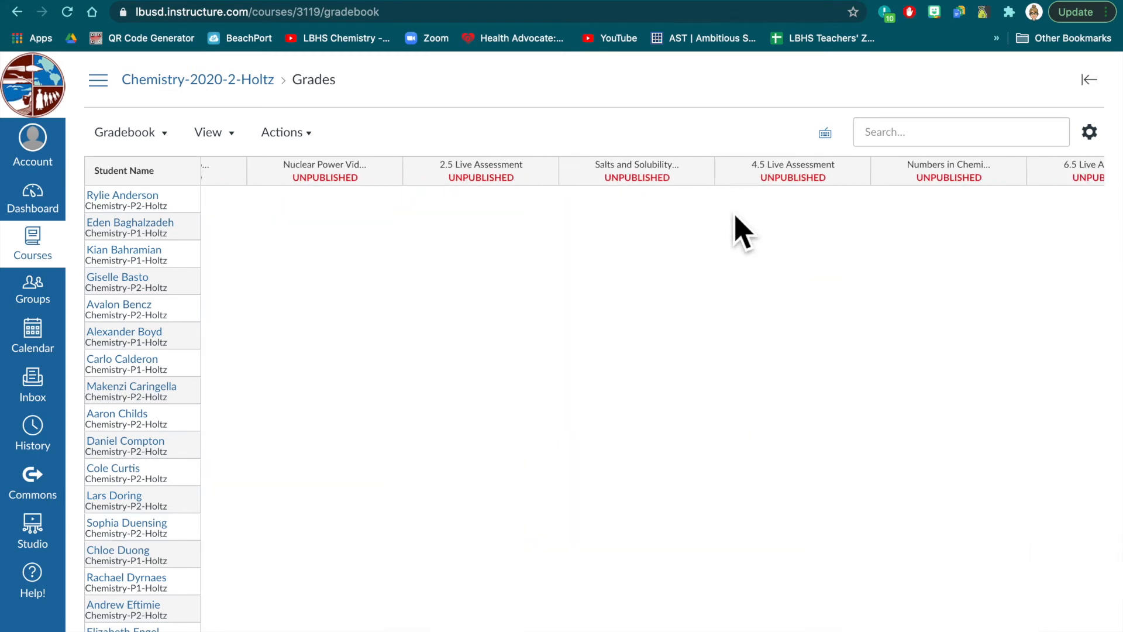
pyautogui.hscroll(5, 740, 232)
pyautogui.hscroll(-20, 735, 231)
pyautogui.hscroll(-10, 713, 375)
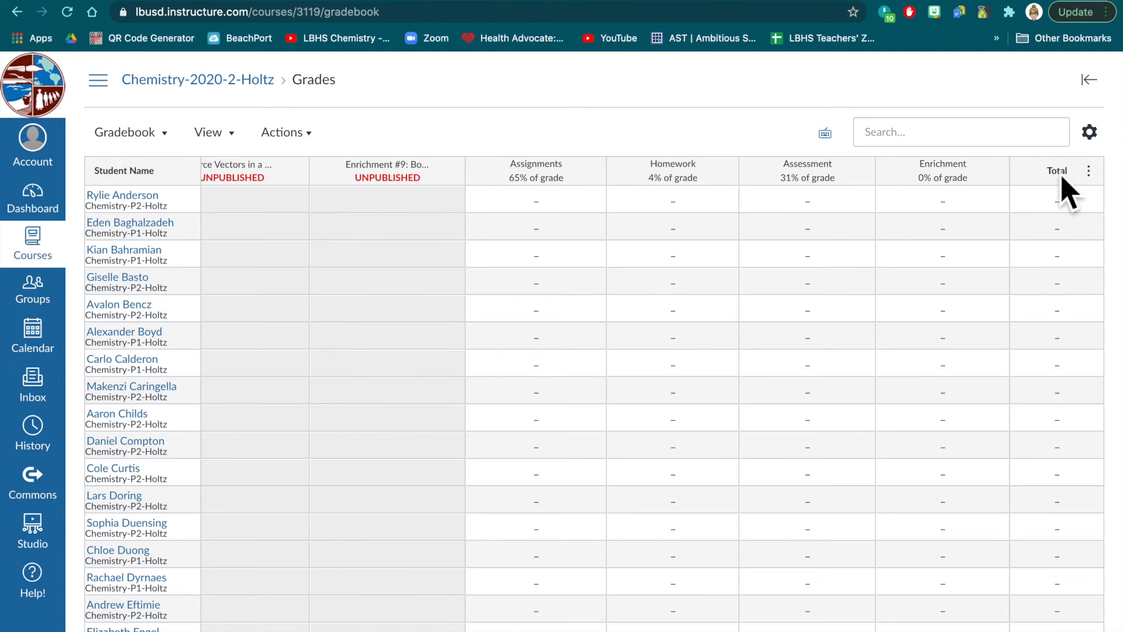
pyautogui.click(1099, 182)
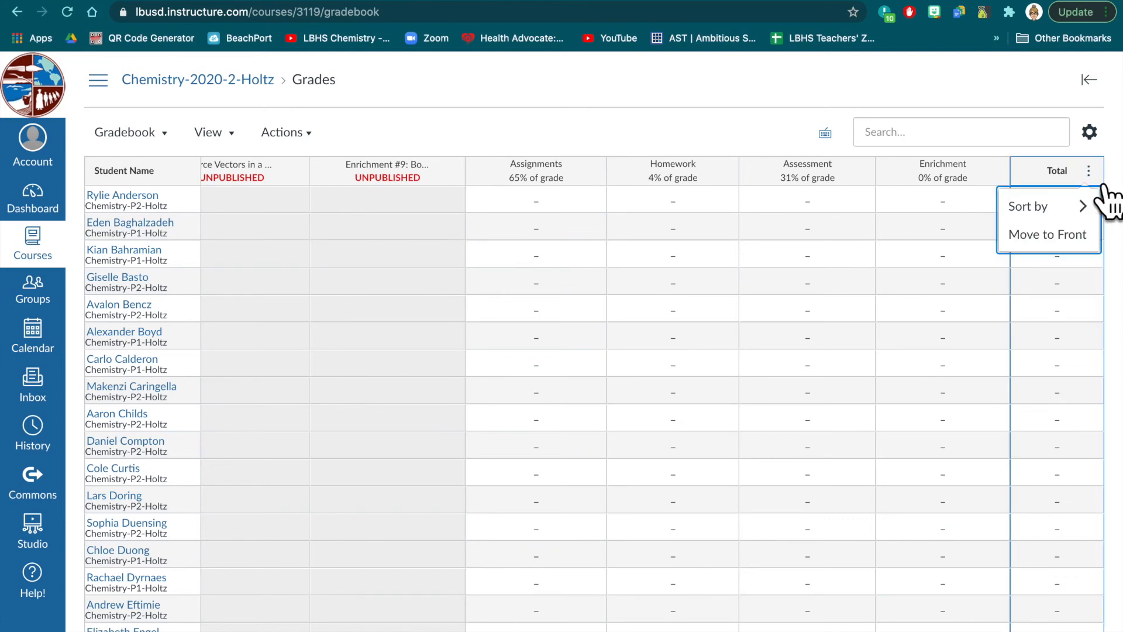
pyautogui.click(1077, 250)
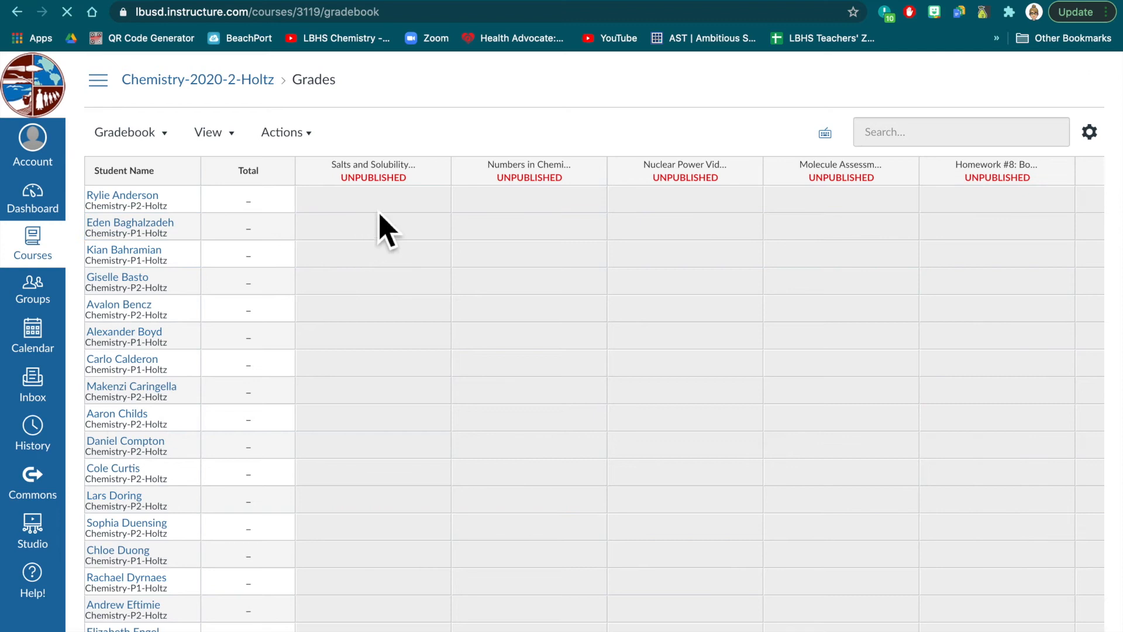
# Review the sort orders available for arranging the gradebook's assignment columns
pyautogui.click(234, 145)
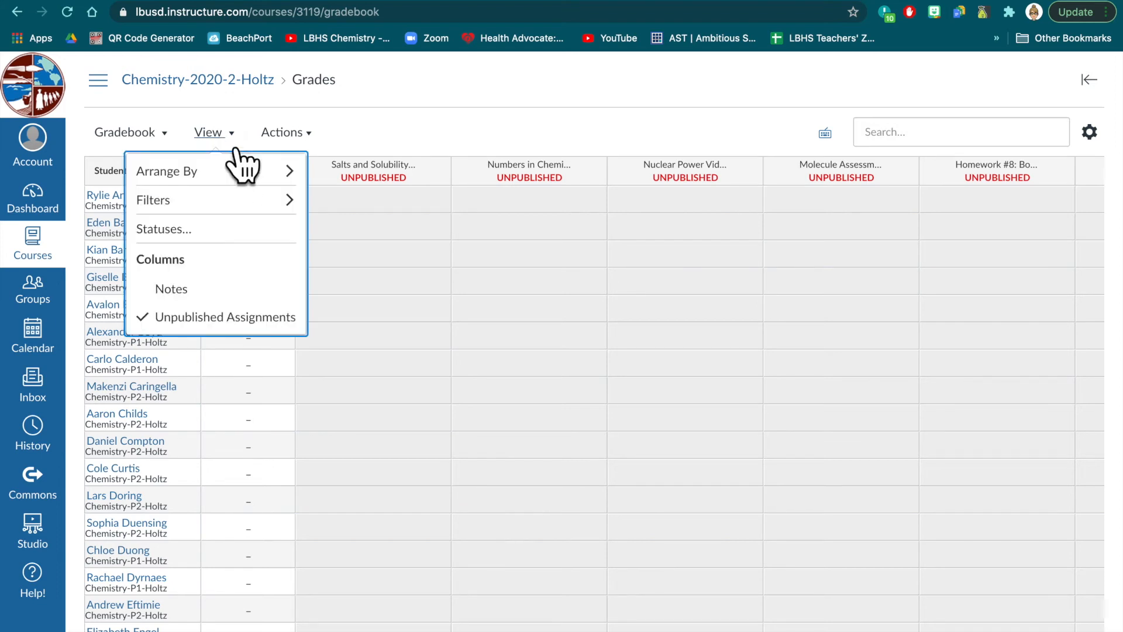
pyautogui.moveTo(263, 182)
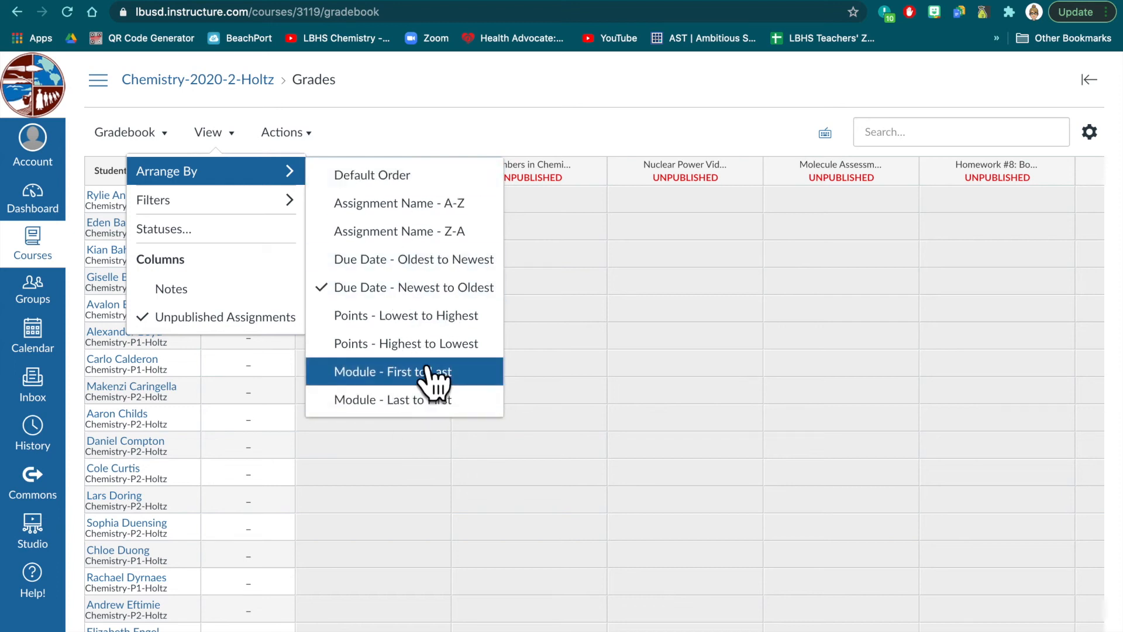
pyautogui.click(399, 136)
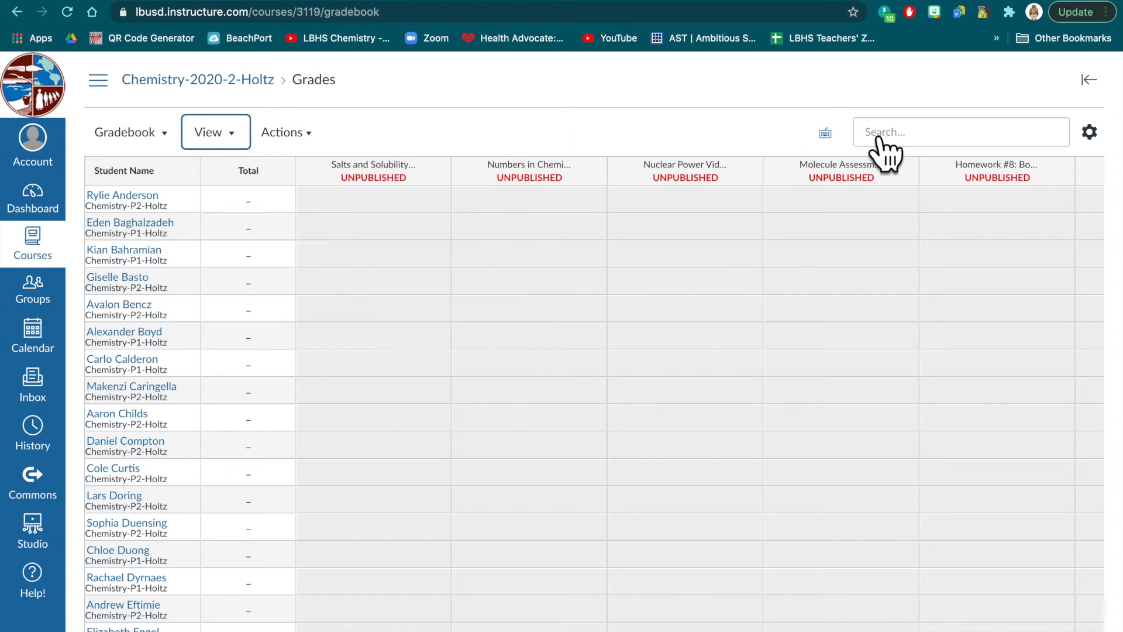
# Set the gradebook to automatically apply a grade for missing submissions and to post grades manually, and save these policies
pyautogui.click(1106, 152)
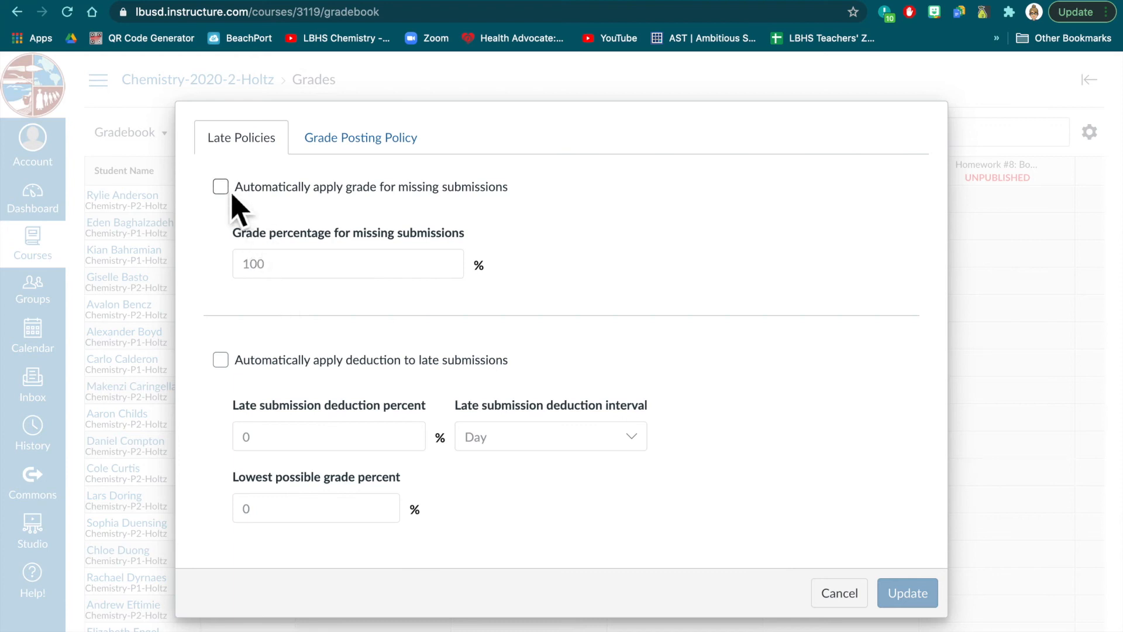
pyautogui.click(223, 191)
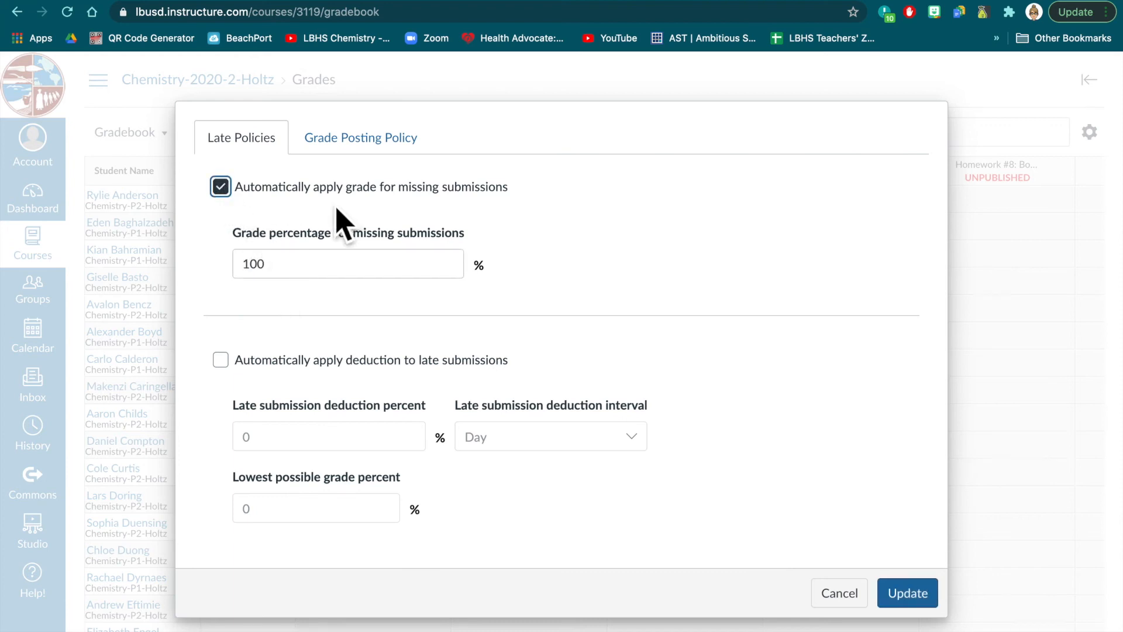
pyautogui.moveTo(340, 272); pyautogui.dragTo(234, 289)
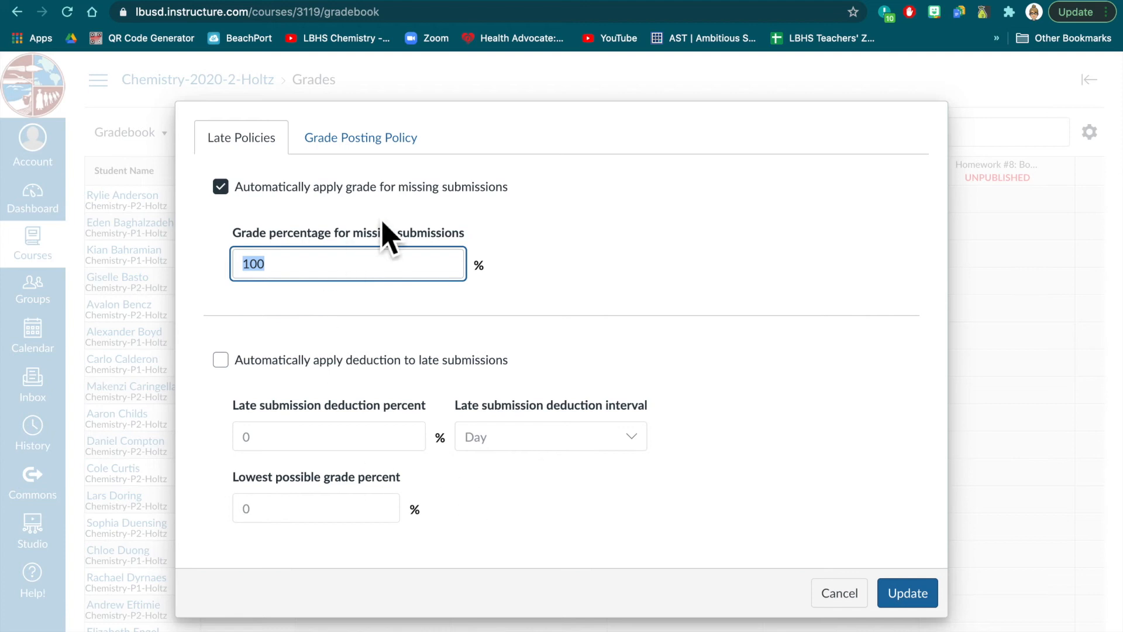
pyautogui.click(369, 165)
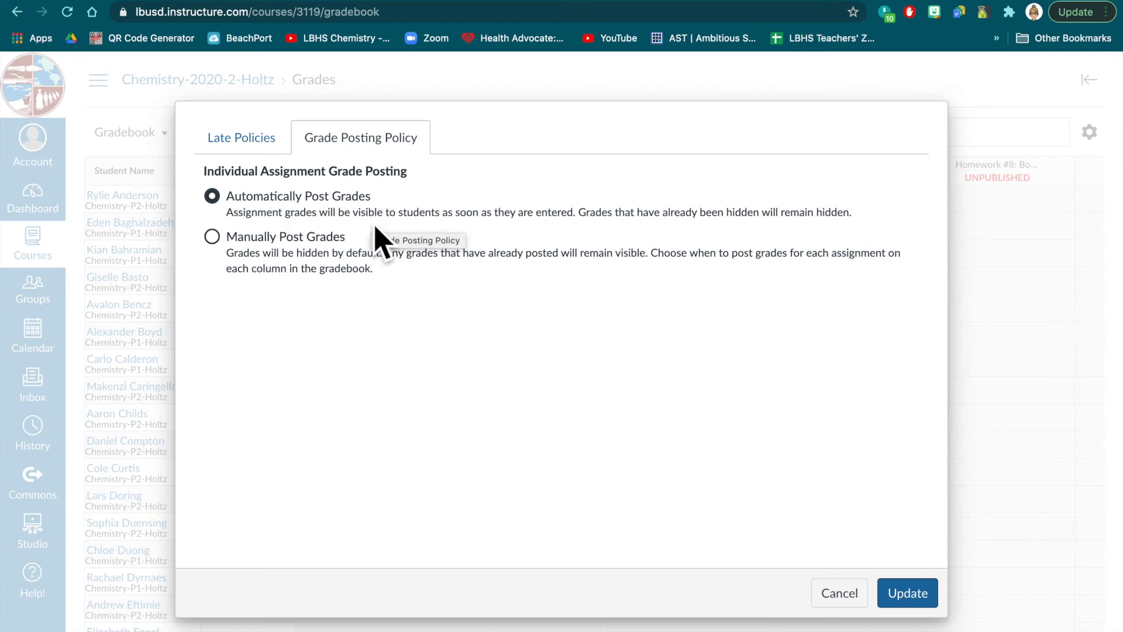
pyautogui.click(214, 240)
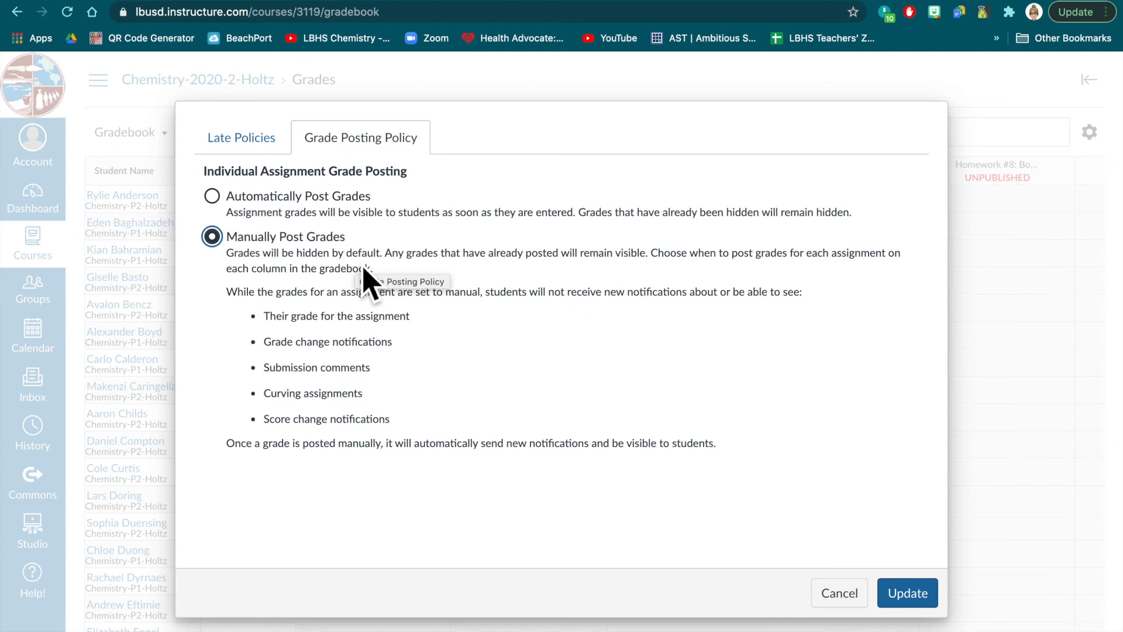
pyautogui.click(915, 596)
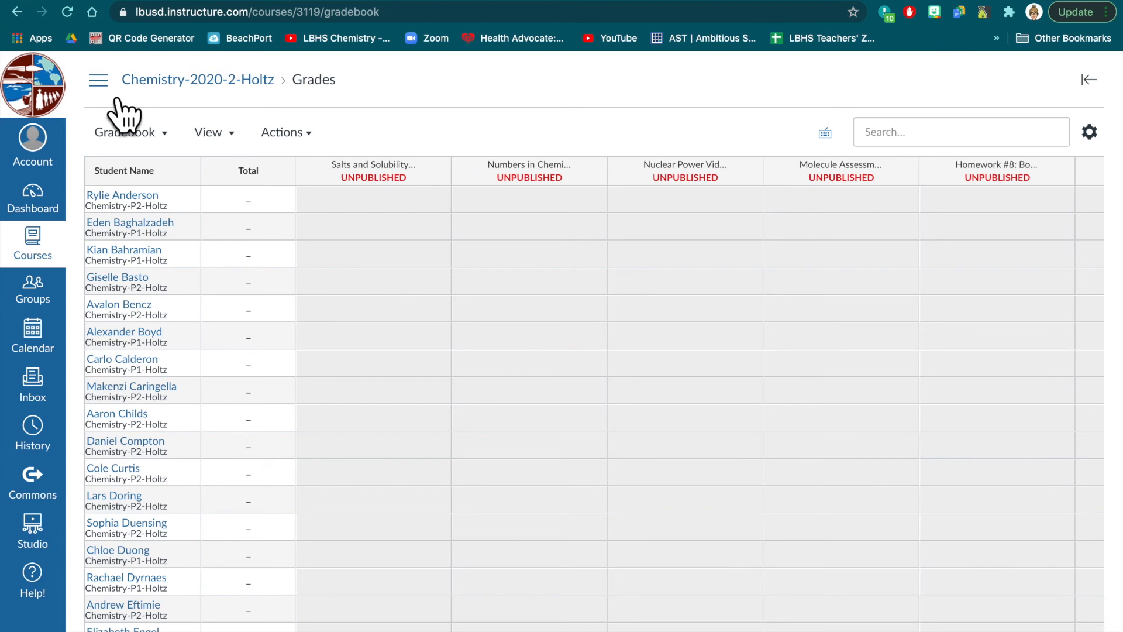
# Examine the grading scheme enabled in the course details settings
pyautogui.click(106, 85)
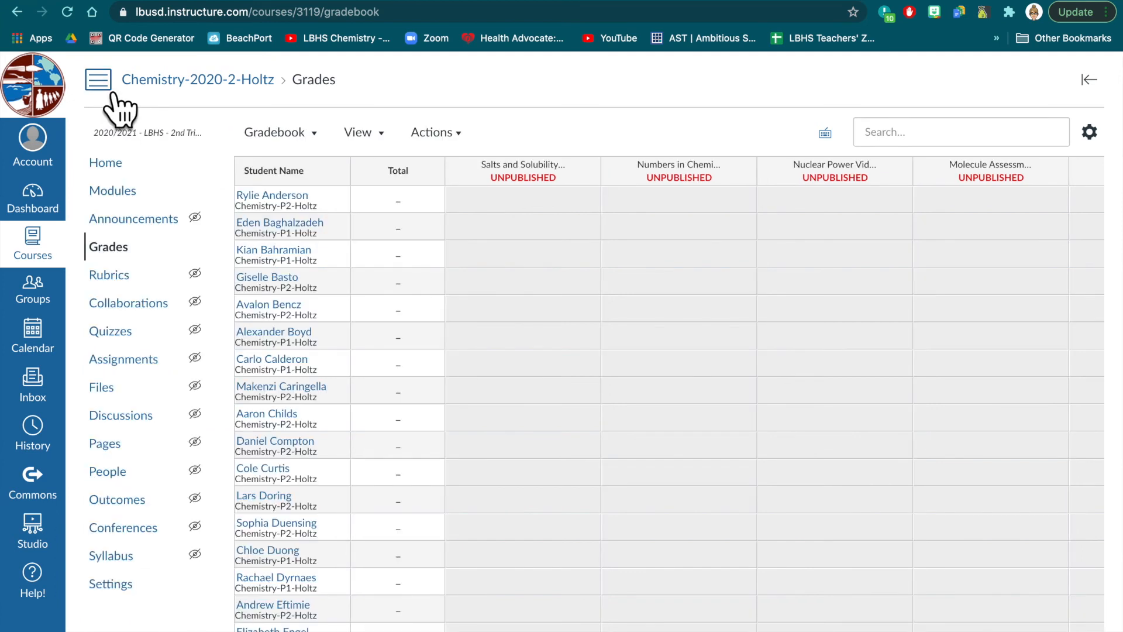
pyautogui.click(128, 597)
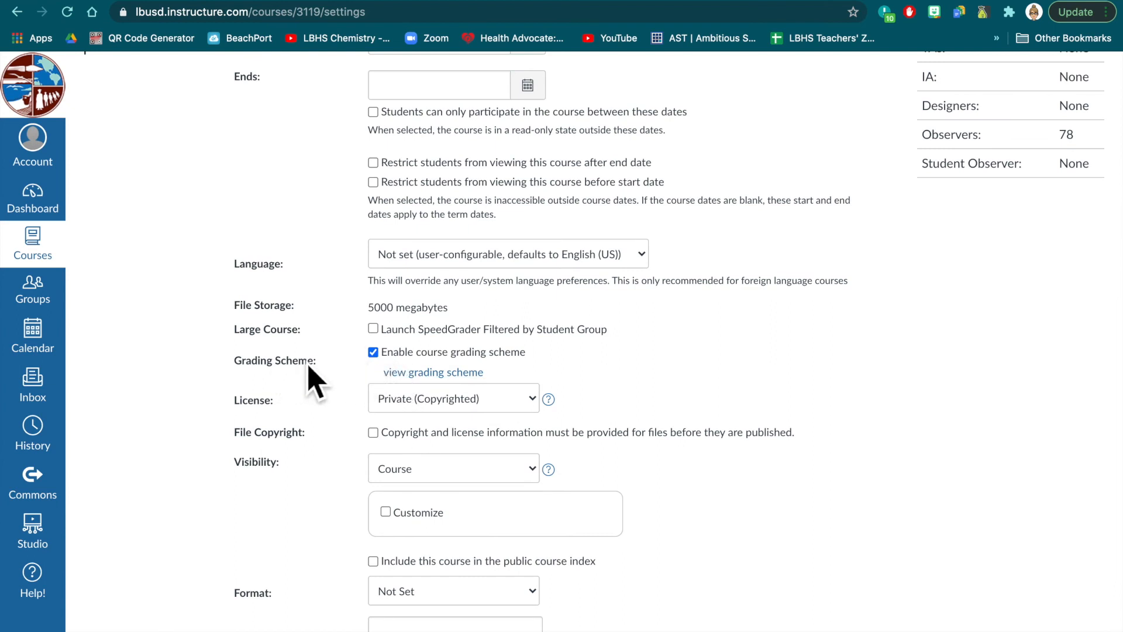
pyautogui.click(471, 380)
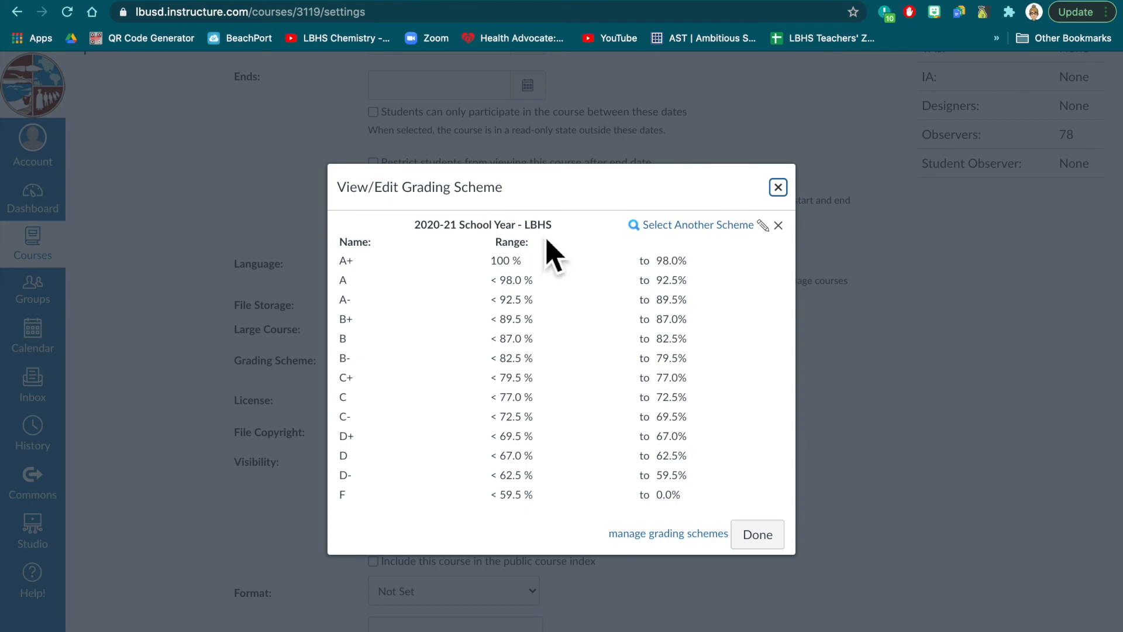
pyautogui.click(791, 198)
pyautogui.scroll(-4, 557, 426)
pyautogui.scroll(12, 217, 369)
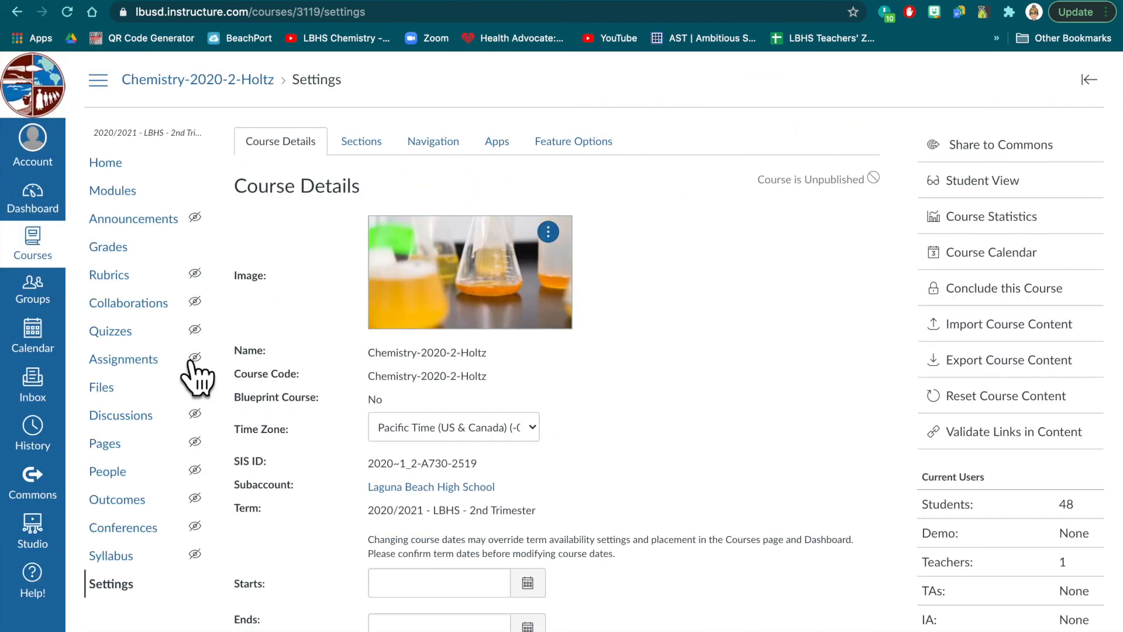
# Look through the course's assignments list down to the Enrichment group, checking each item's publish status
pyautogui.click(111, 372)
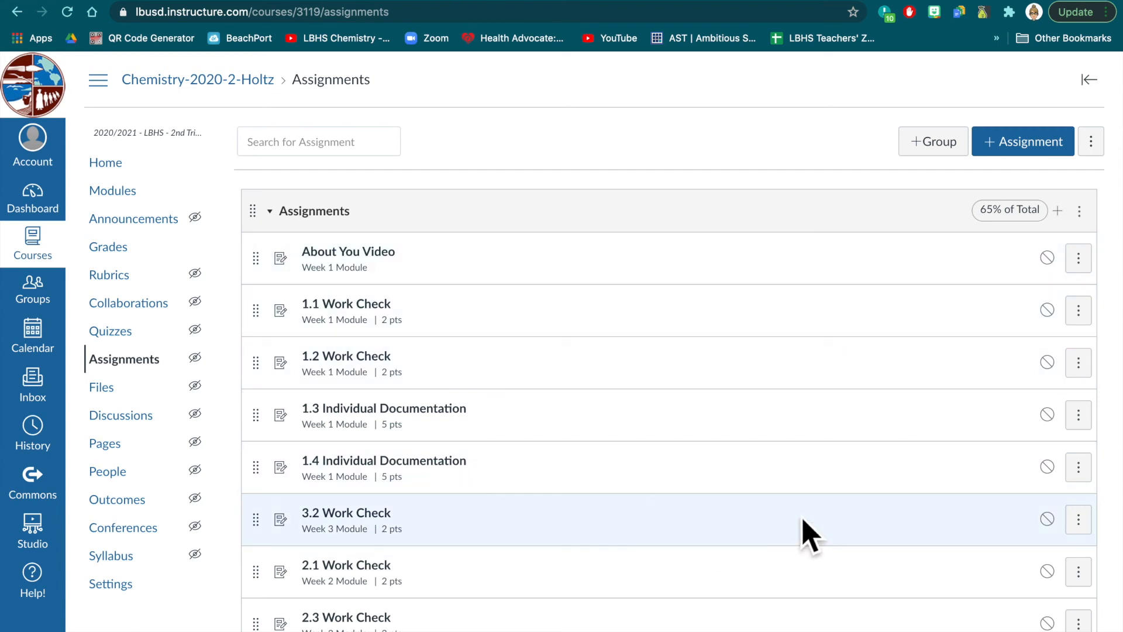
pyautogui.scroll(-15, 809, 537)
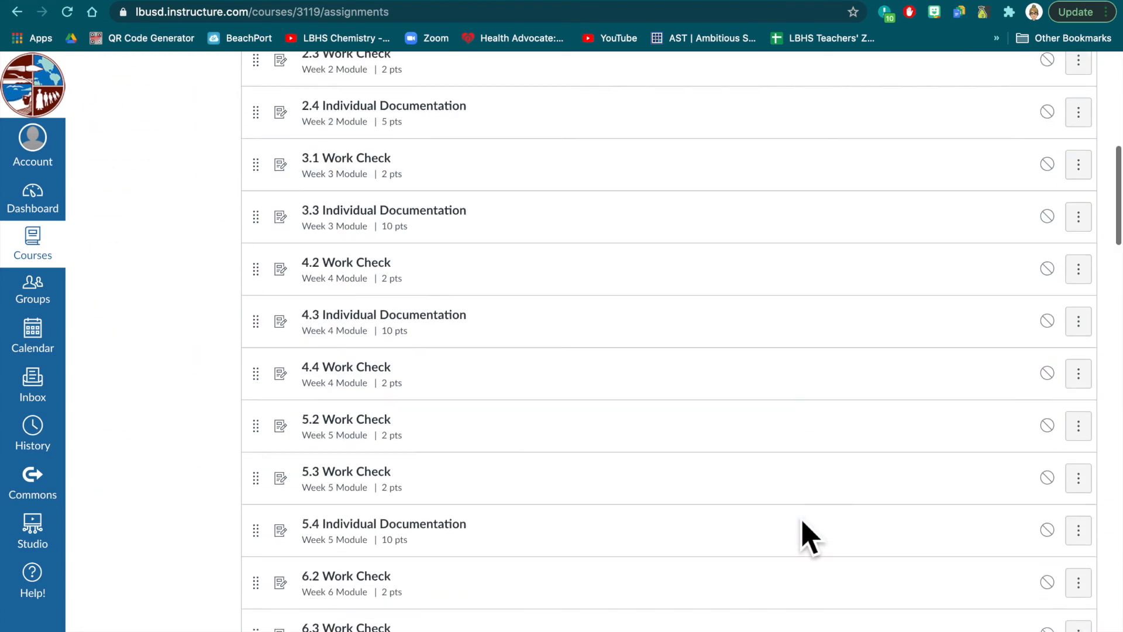
pyautogui.scroll(-20, 809, 537)
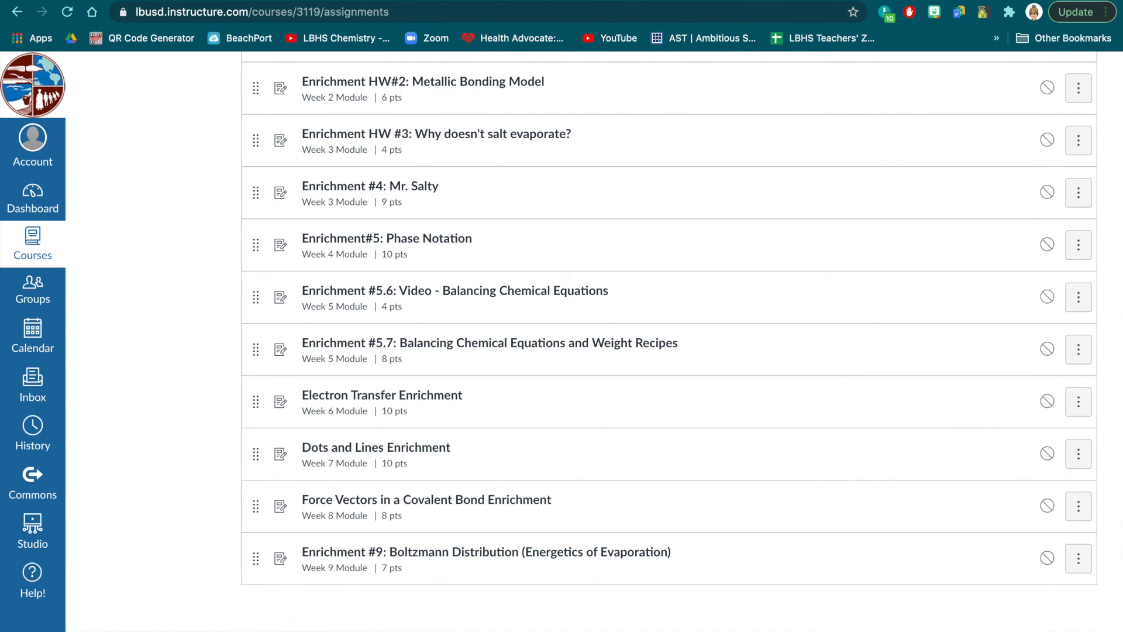
pyautogui.scroll(5, 459, 426)
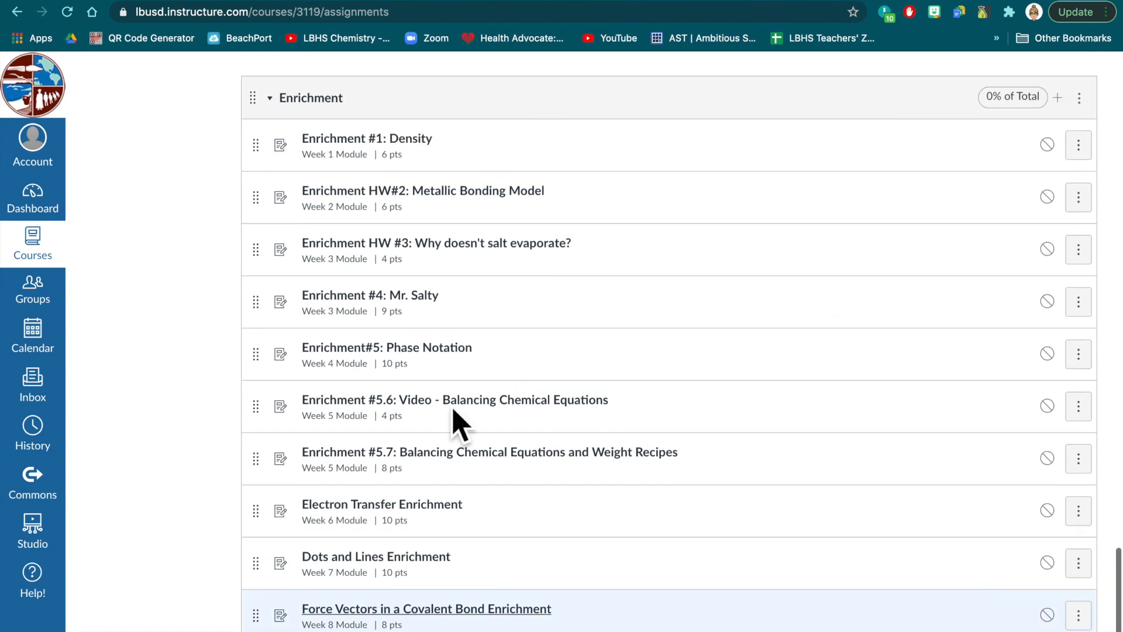
pyautogui.scroll(12, 490, 275)
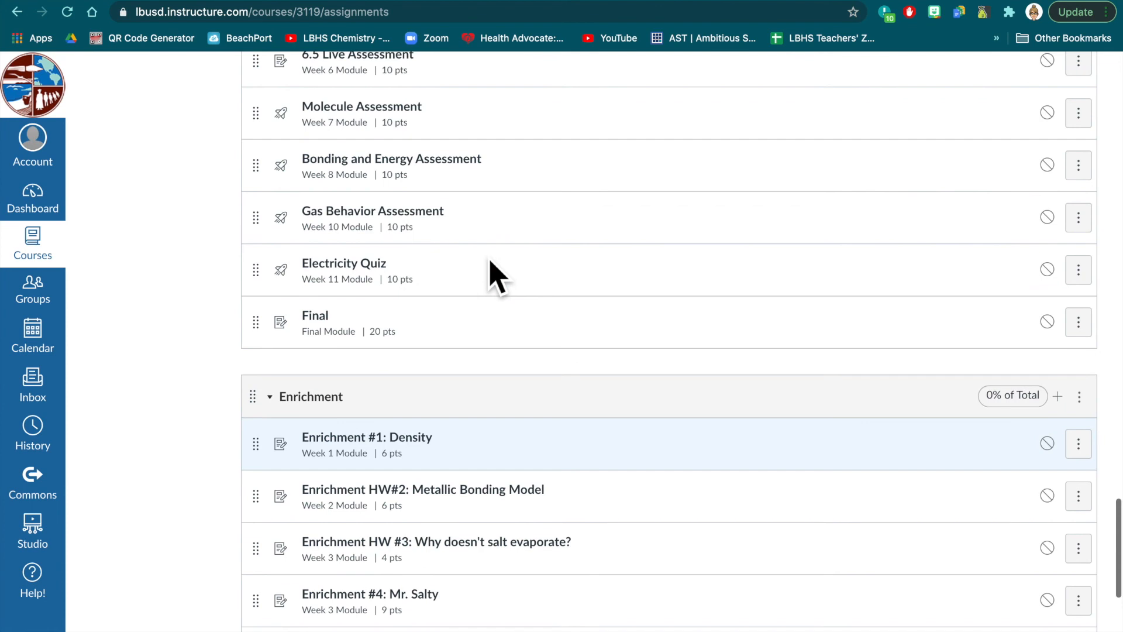
pyautogui.scroll(20, 459, 414)
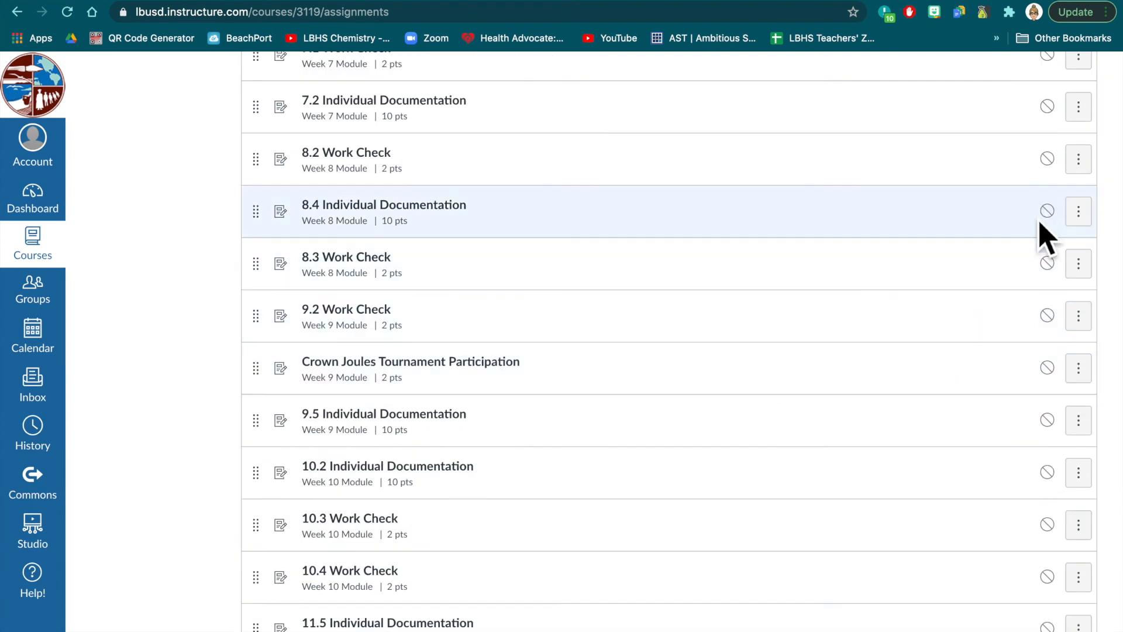
pyautogui.scroll(20, 735, 358)
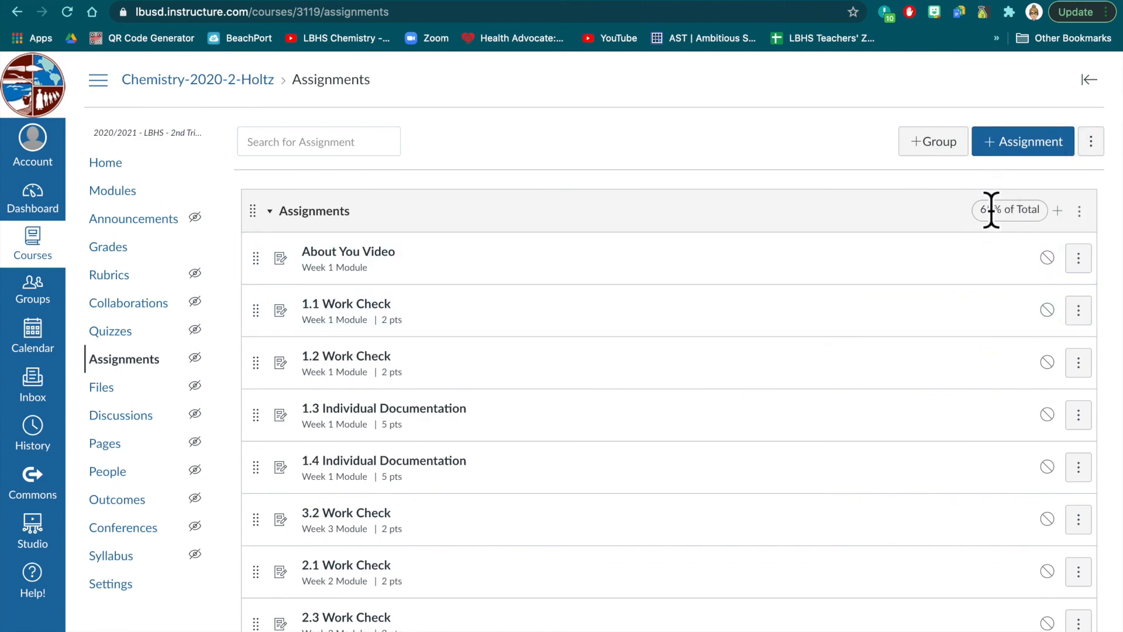
# Check the percentage weights assigned to the Assignments, Homework, Assessment and Enrichment groups
pyautogui.click(1092, 146)
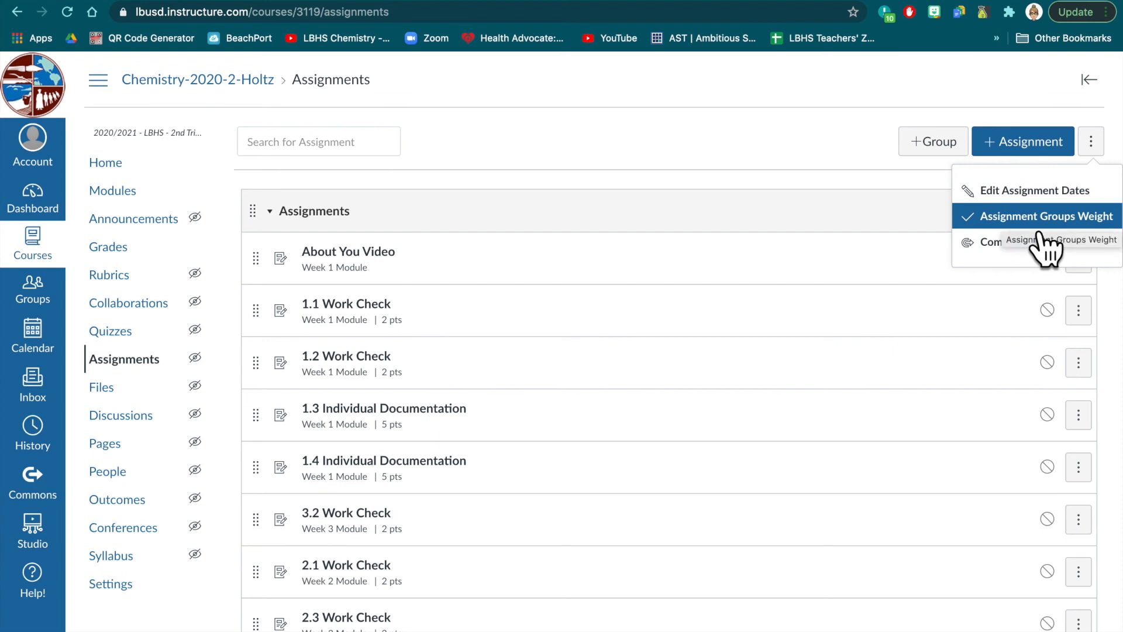
pyautogui.click(993, 218)
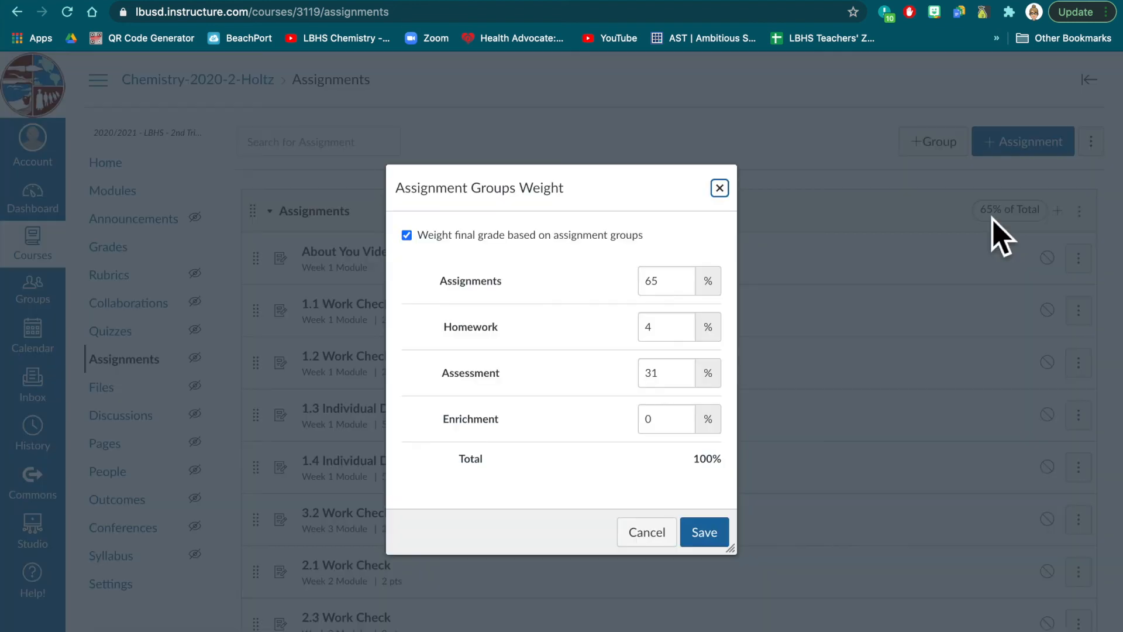
pyautogui.click(642, 541)
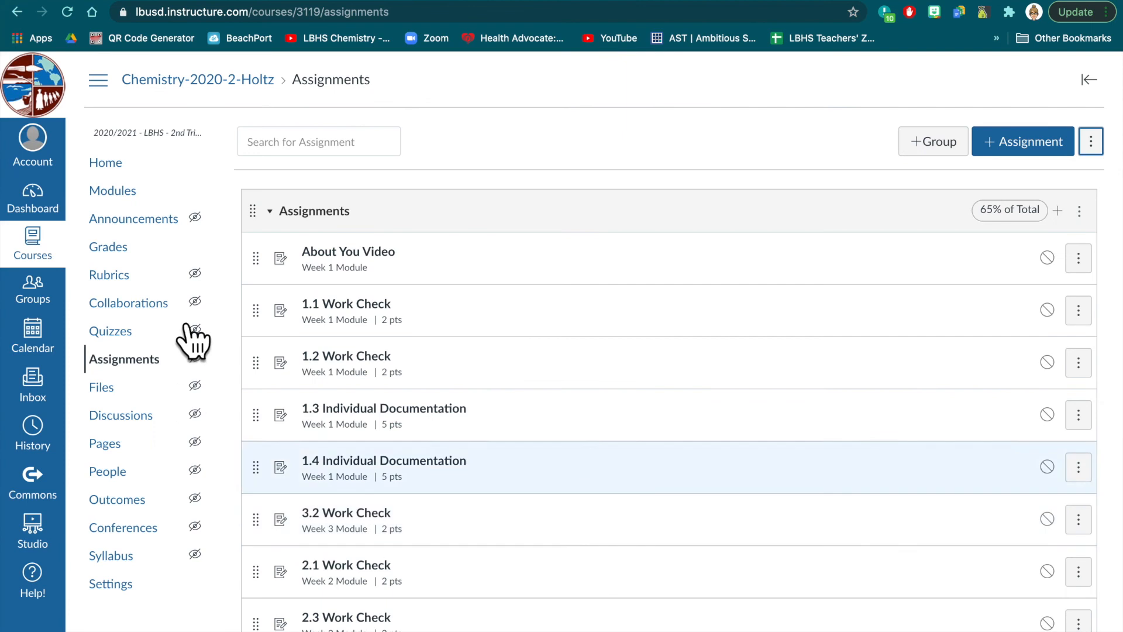
# Preview the course as a test student, checking the modules, home page and grades
pyautogui.click(133, 175)
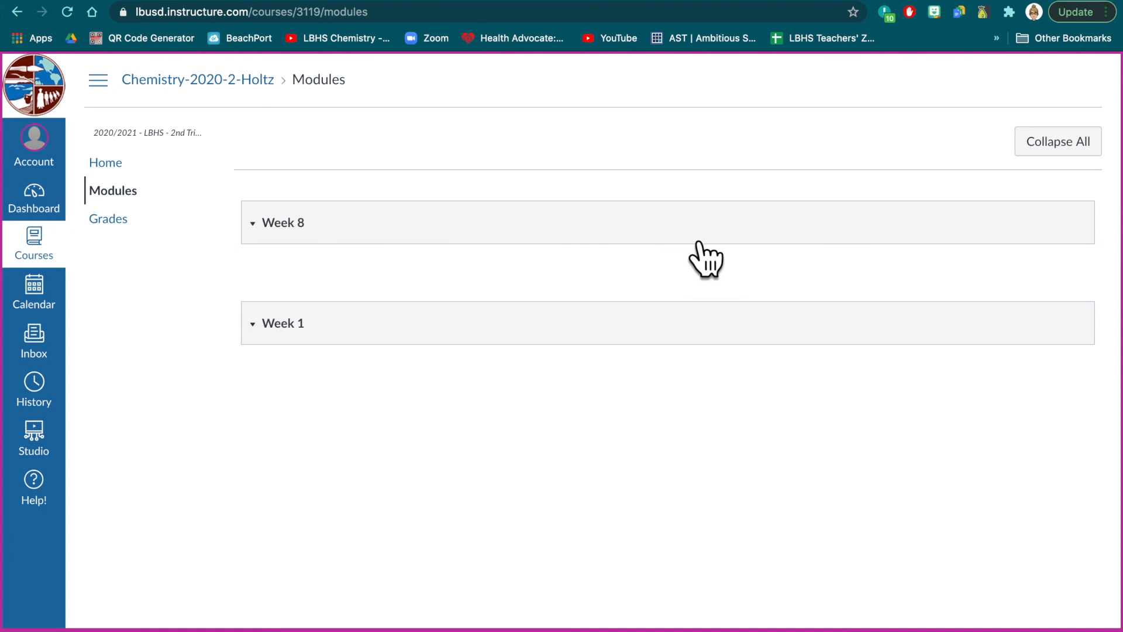
pyautogui.click(134, 174)
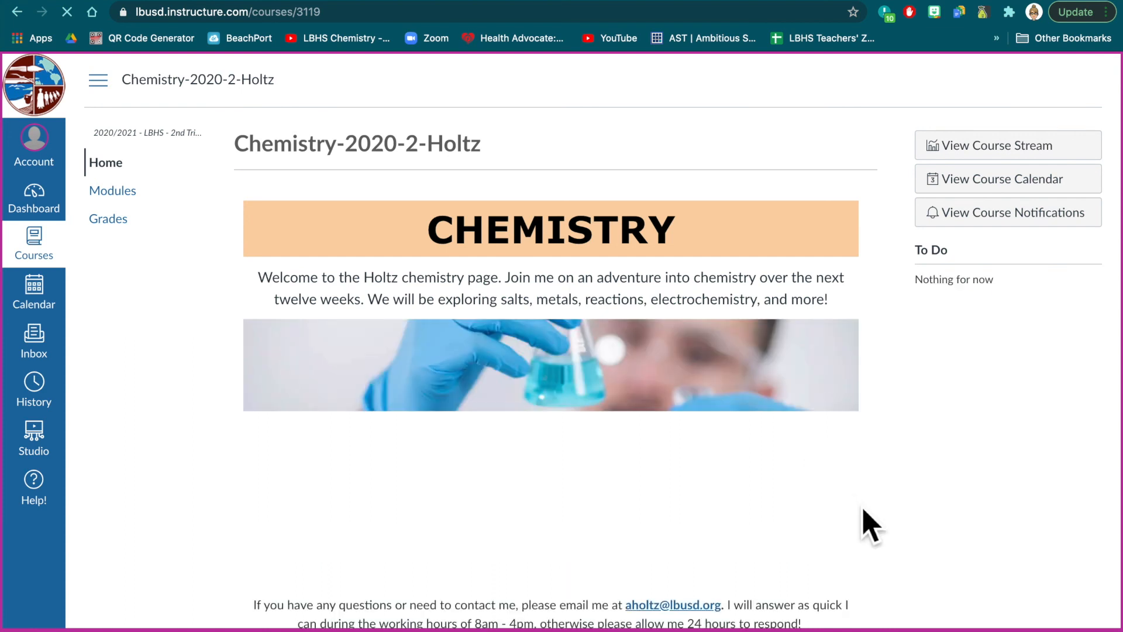
pyautogui.scroll(-1, 786, 533)
pyautogui.click(667, 514)
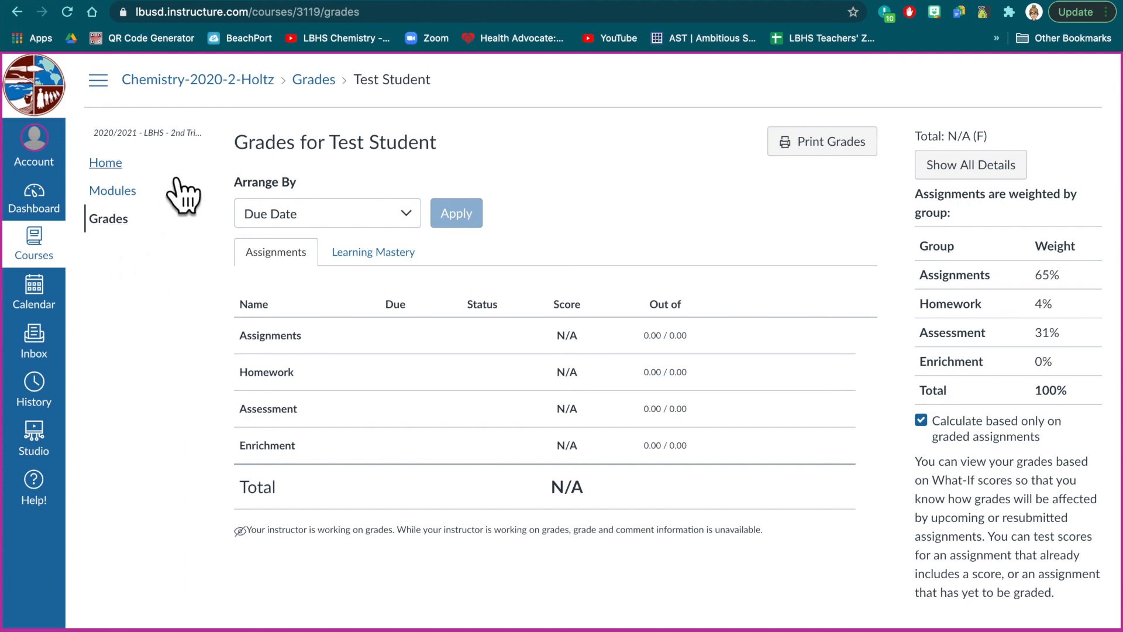
pyautogui.click(117, 166)
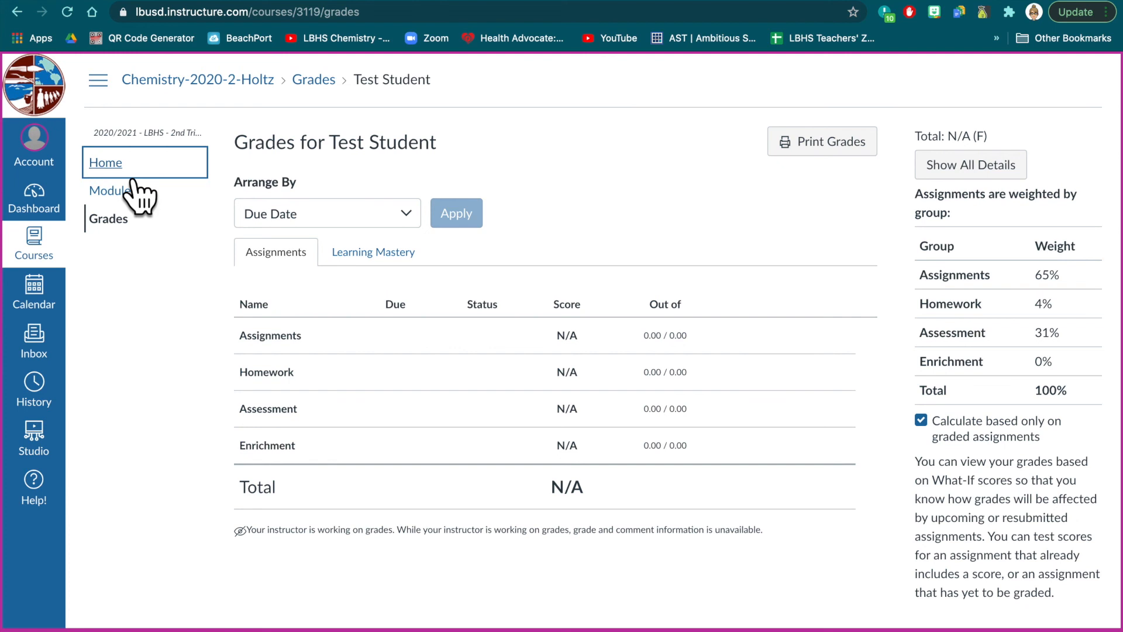